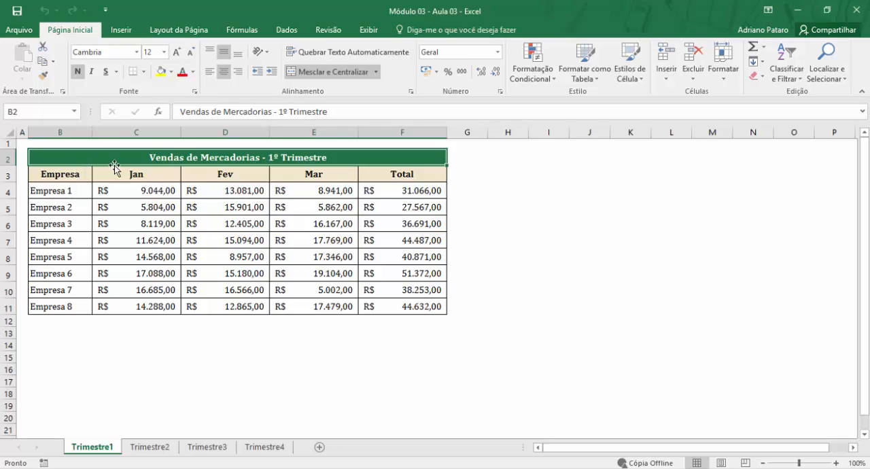
left_click(534, 75)
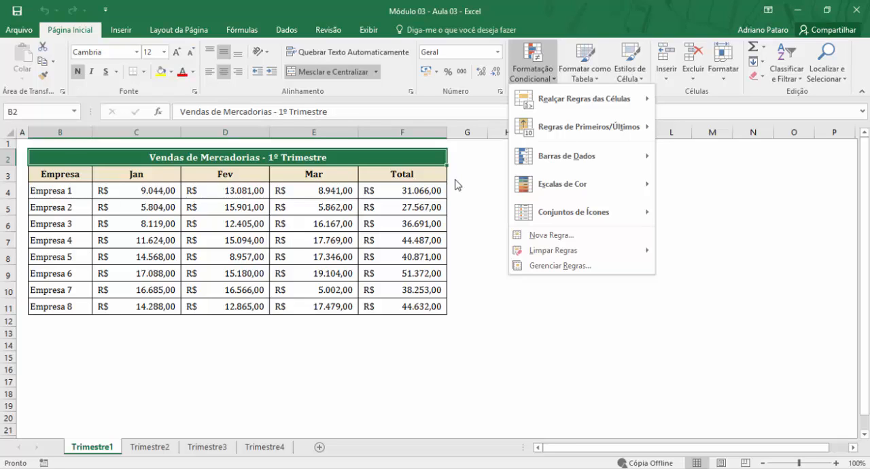
left_click(462, 211)
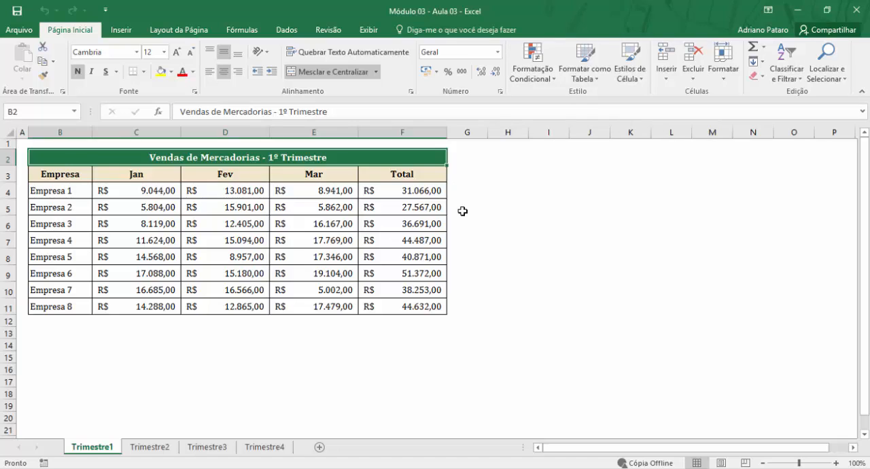
- Look through the Trimestre2, Trimestre3 and Trimestre4 sales sheets and return to Trimestre1
left_click(146, 451)
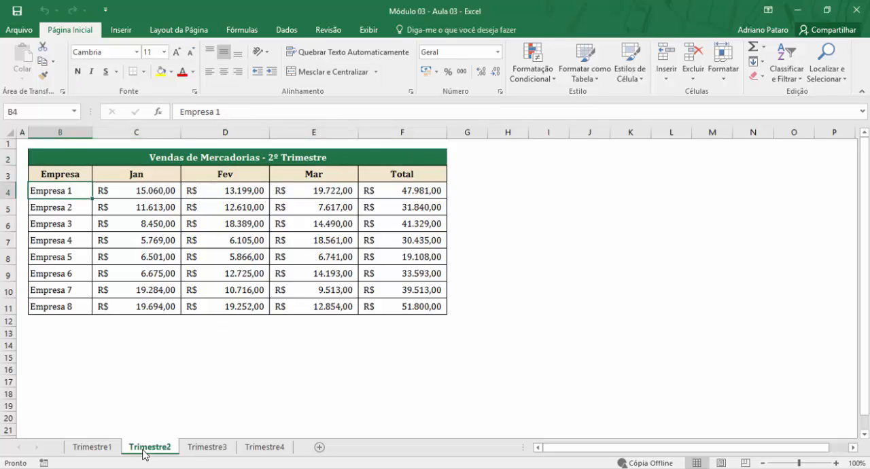
left_click(192, 451)
left_click(260, 451)
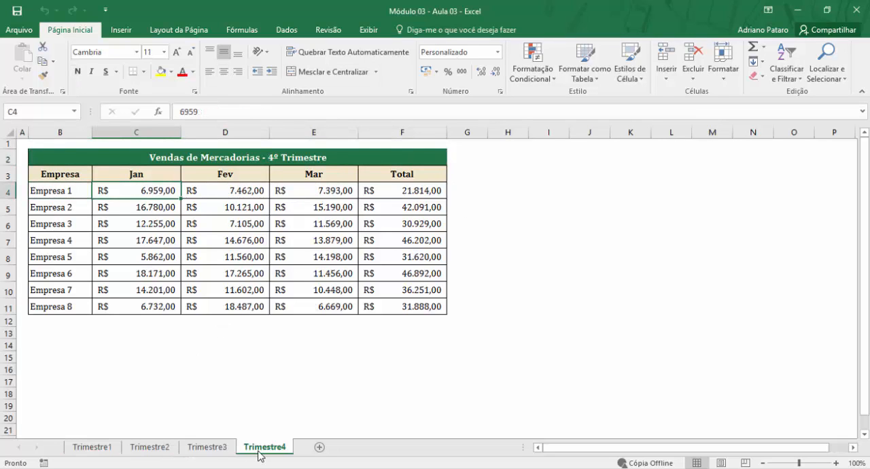
left_click(210, 450)
left_click(163, 450)
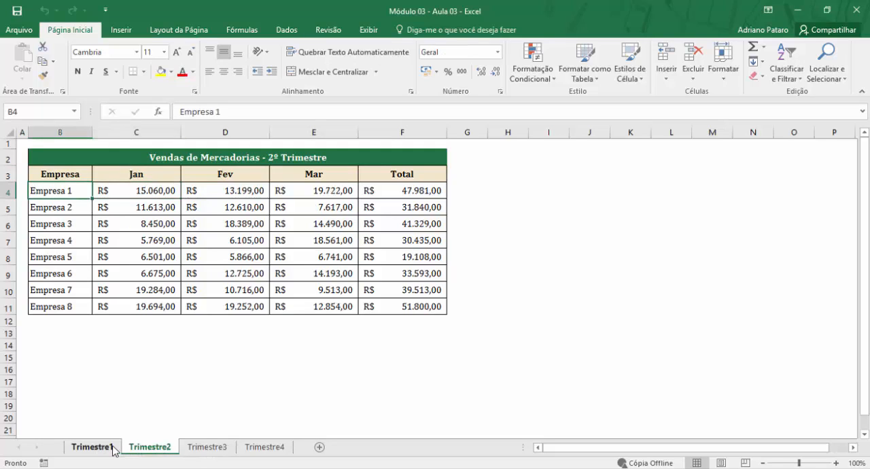
left_click(112, 448)
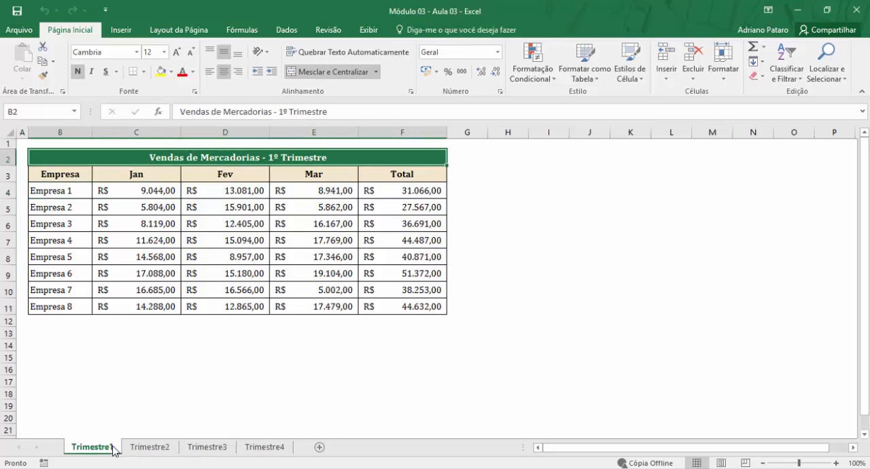
- Select the January to March sales values in C4:E11 and clear the selection
left_click(166, 218)
left_click_drag(169, 191, 319, 305)
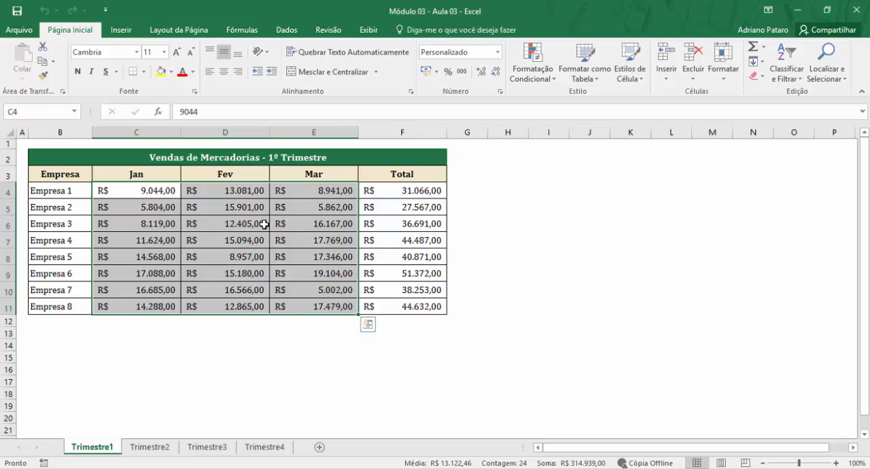
left_click(208, 236)
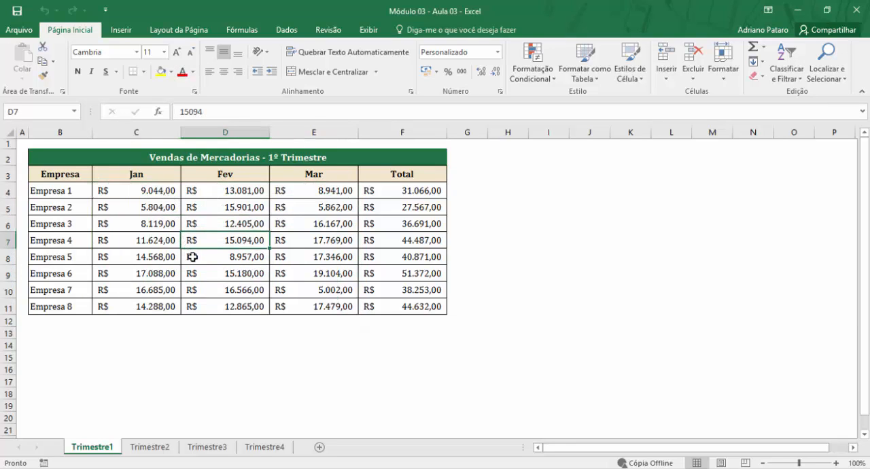
- Select the separate ranges C8:C11, D4:D7 and D9:D11 together, and clear the multiple selection
left_click(161, 255)
left_click_drag(161, 255, 159, 300)
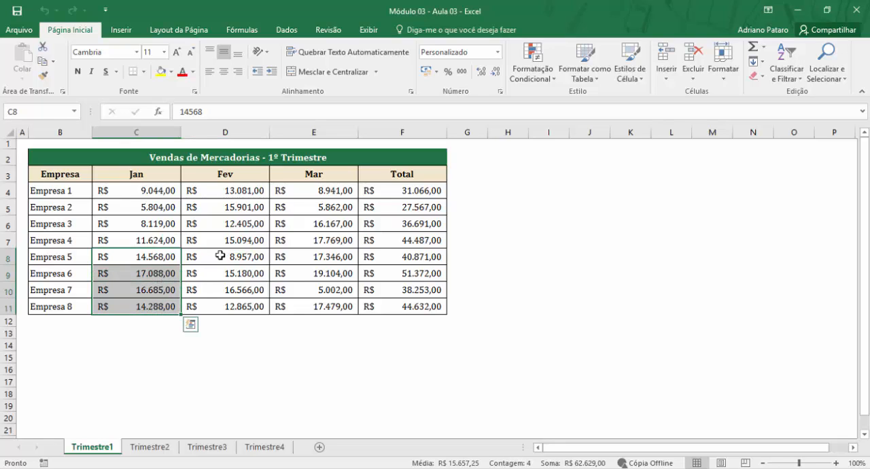
left_click_drag(243, 192, 241, 237, "ctrl")
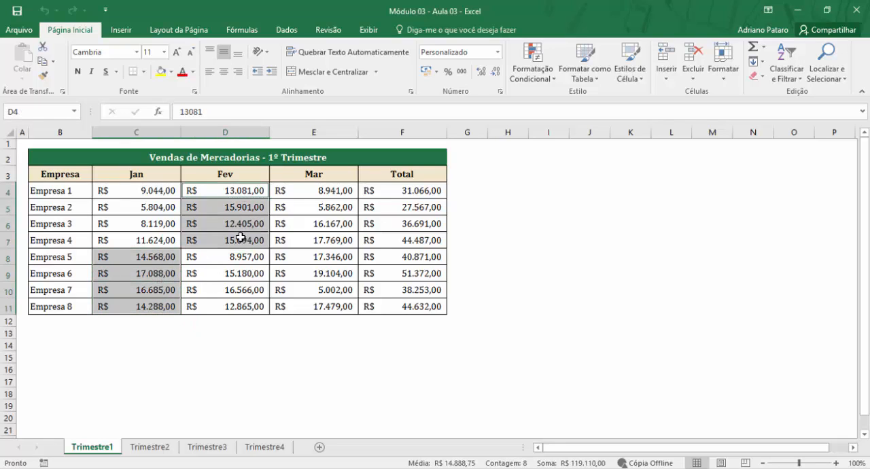
left_click_drag(233, 273, 232, 303, "ctrl")
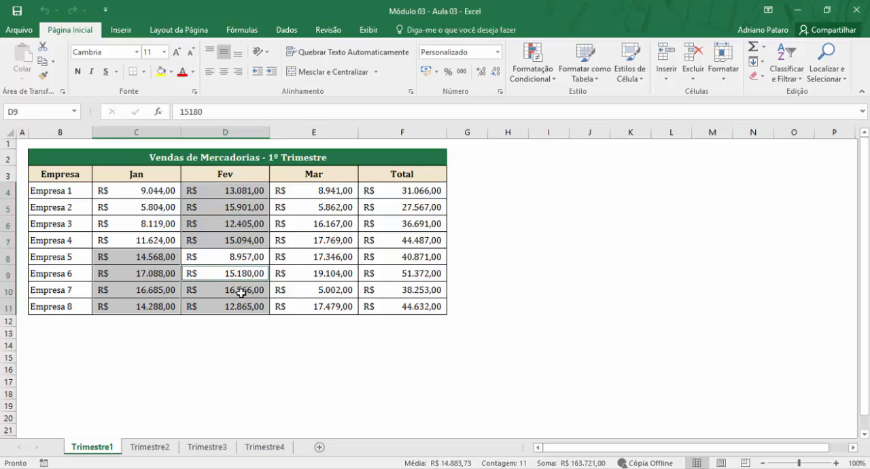
left_click(257, 250)
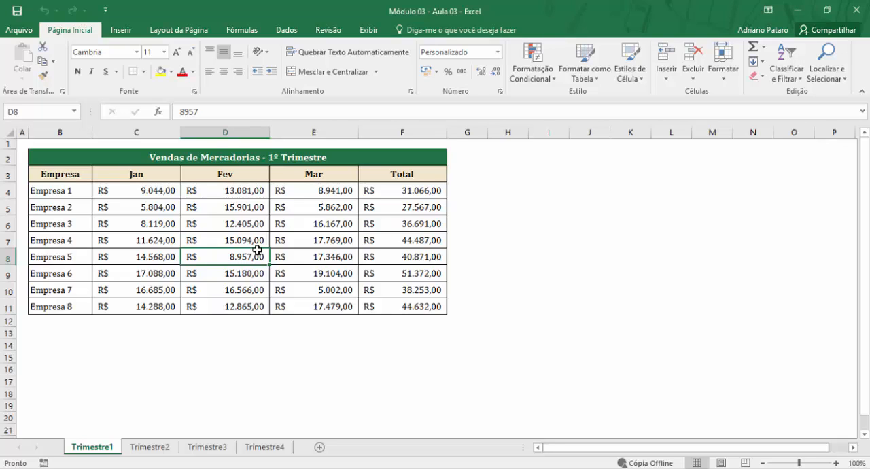
- Select the sales values in C4:E11 and review the rule types for a new conditional formatting rule, closing it without creating one
left_click_drag(132, 190, 292, 306)
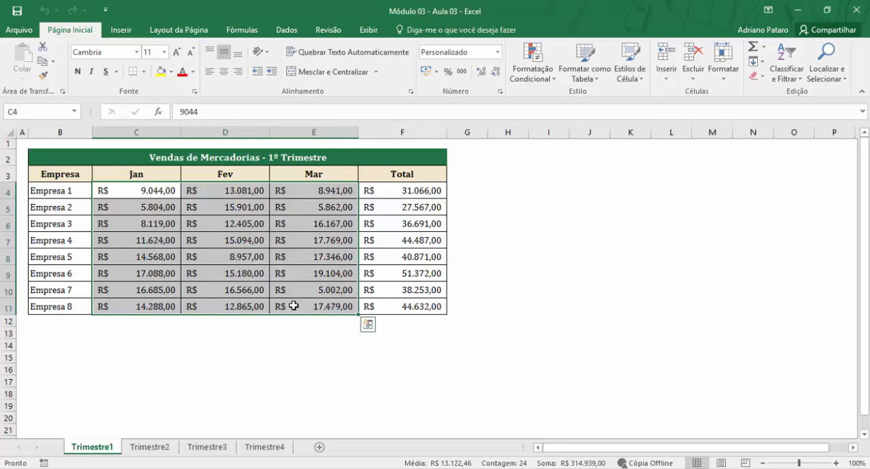
left_click(531, 67)
mouse_move(537, 108)
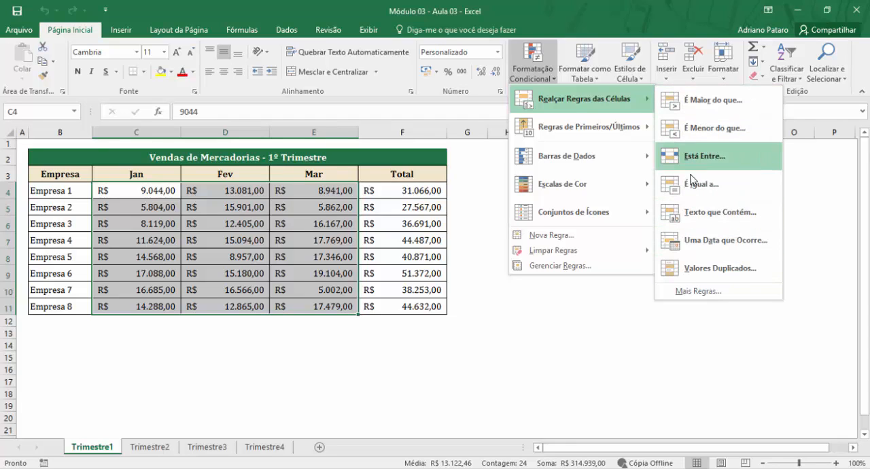
left_click(693, 293)
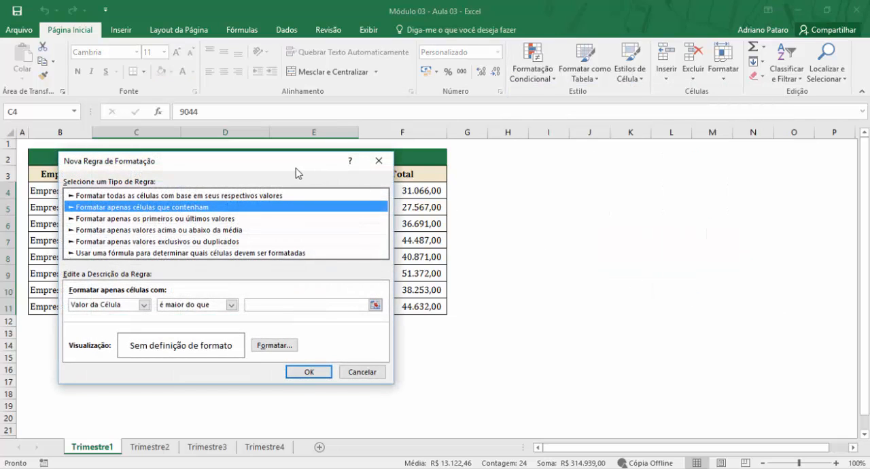
left_click_drag(296, 169, 700, 164)
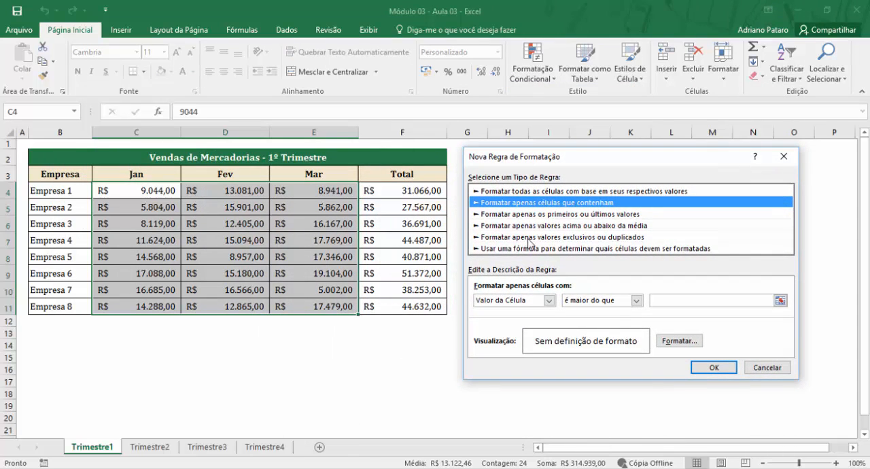
left_click(515, 249)
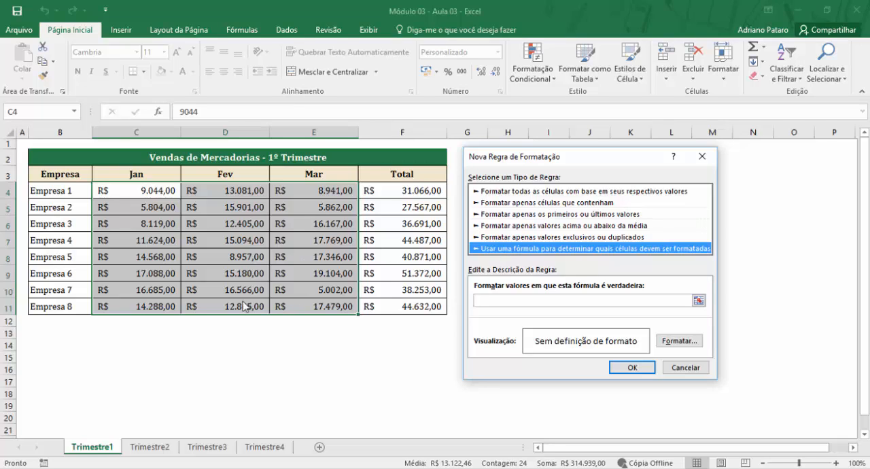
left_click(540, 192)
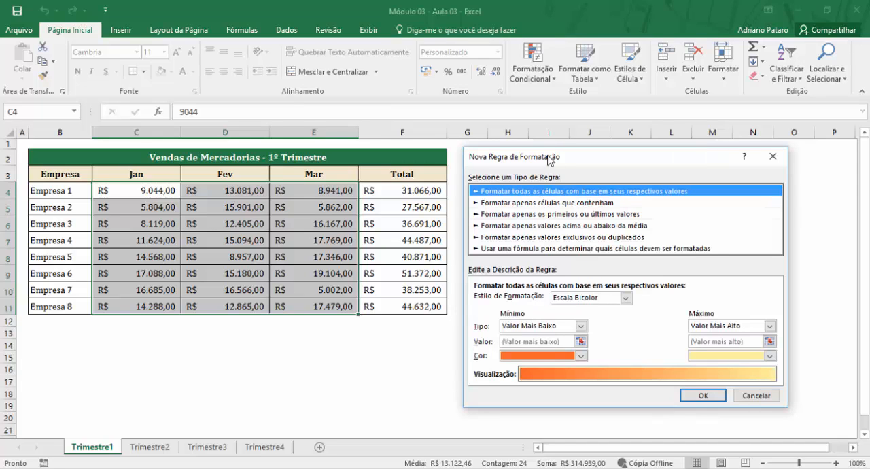
left_click_drag(551, 160, 573, 163)
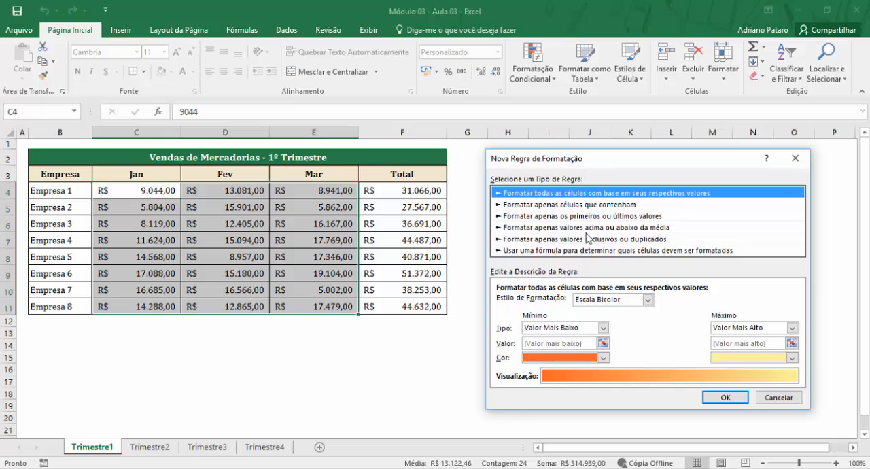
left_click_drag(590, 158, 477, 163)
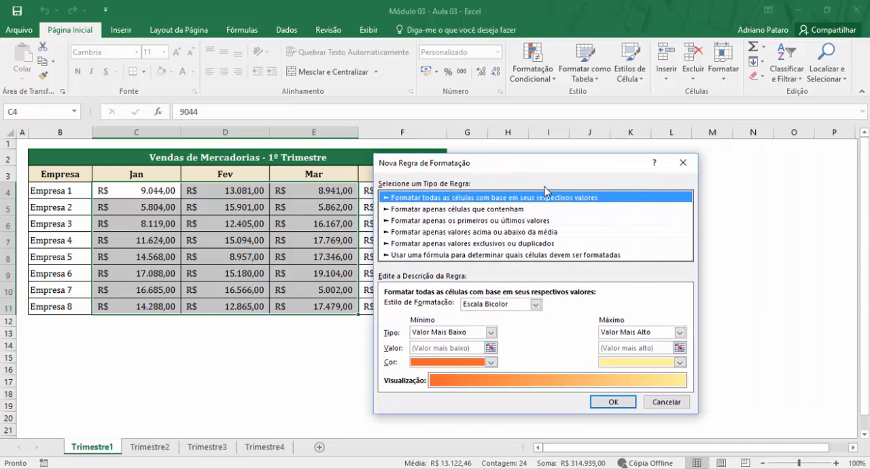
left_click(682, 162)
- Start a Greater Than (É Maior do que) highlight rule on C4:E11 with 10000 as the threshold
left_click(538, 82)
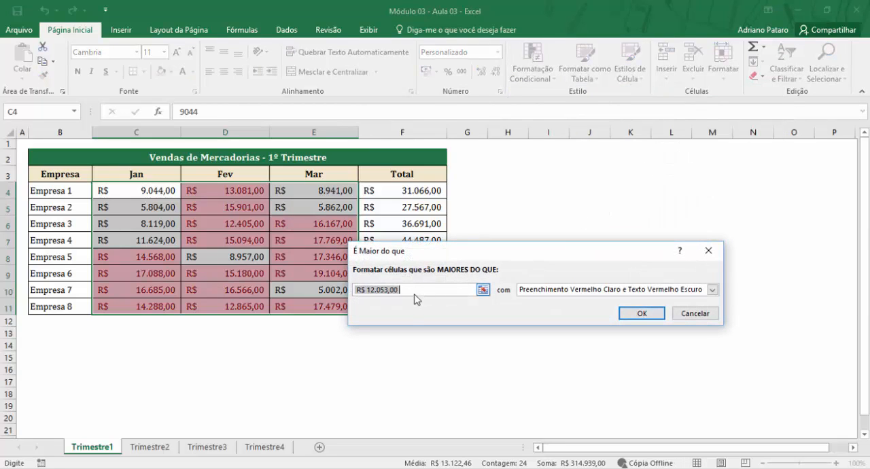
type("100")
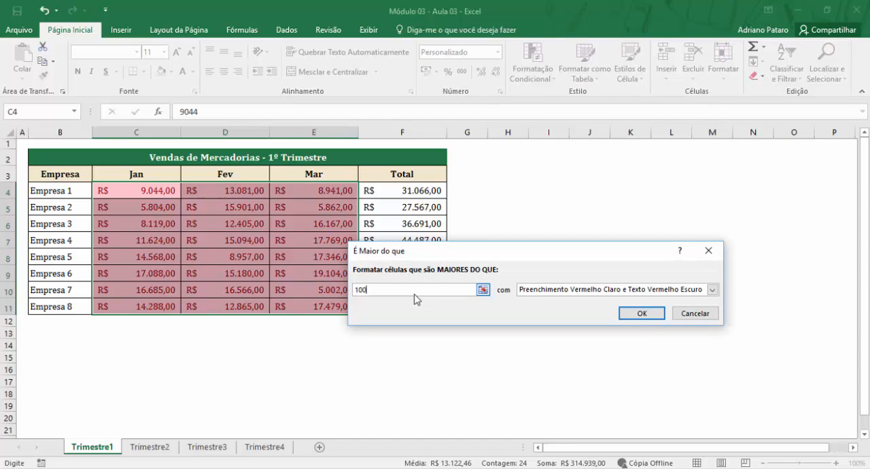
type("00")
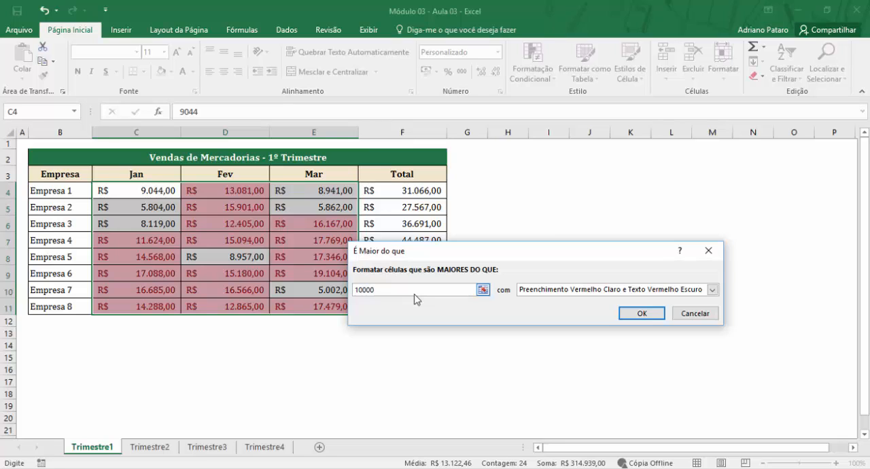
left_click_drag(439, 254, 552, 177)
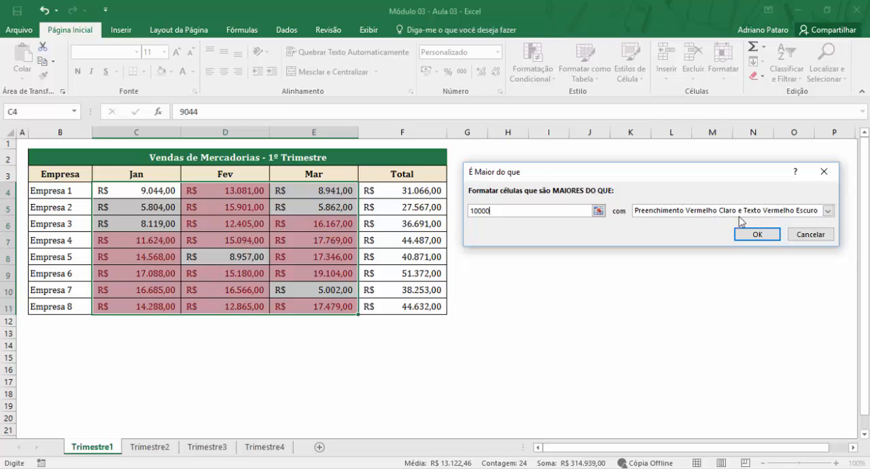
- Try the yellow fill with dark yellow text and the green fill with dark green text presets on the rule
left_click(829, 212)
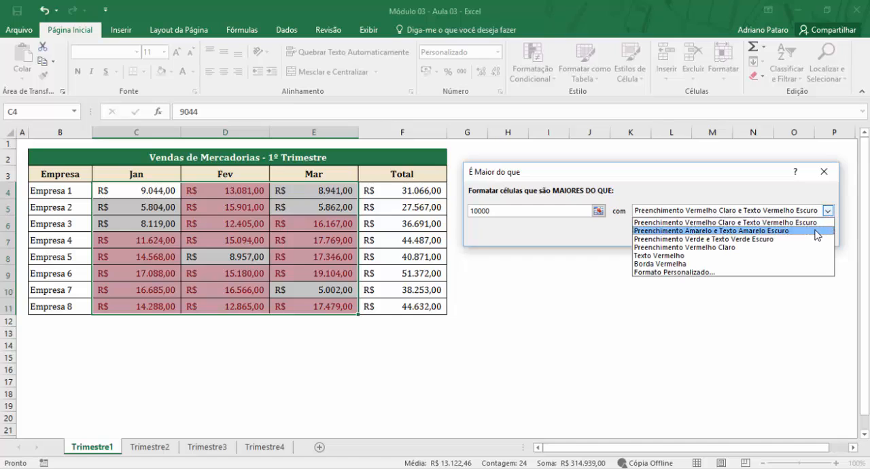
left_click(815, 231)
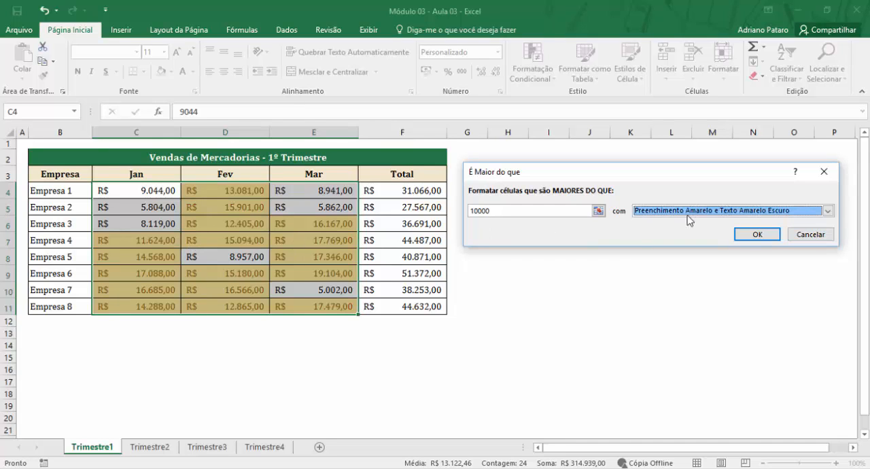
left_click(827, 211)
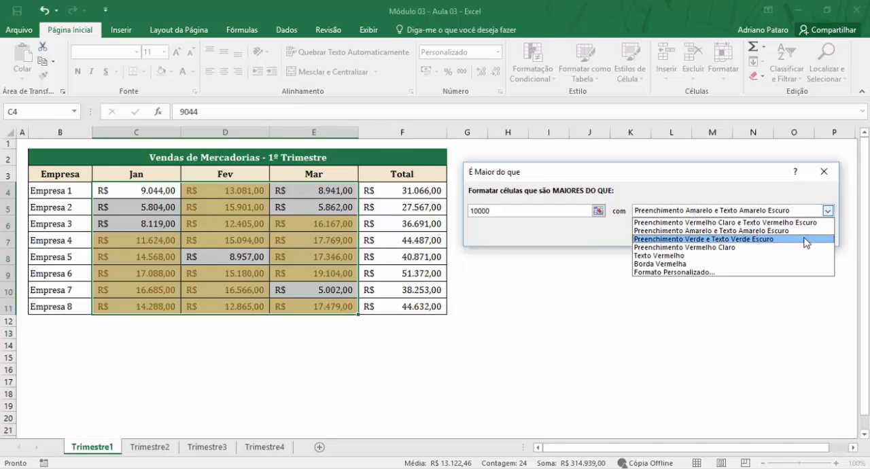
left_click(806, 239)
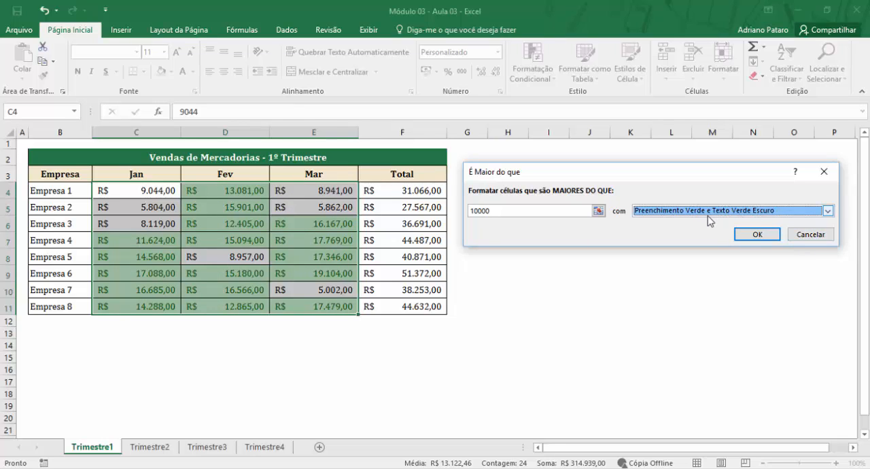
- Choose a custom format for the rule and select the Personalizado number category
left_click(827, 212)
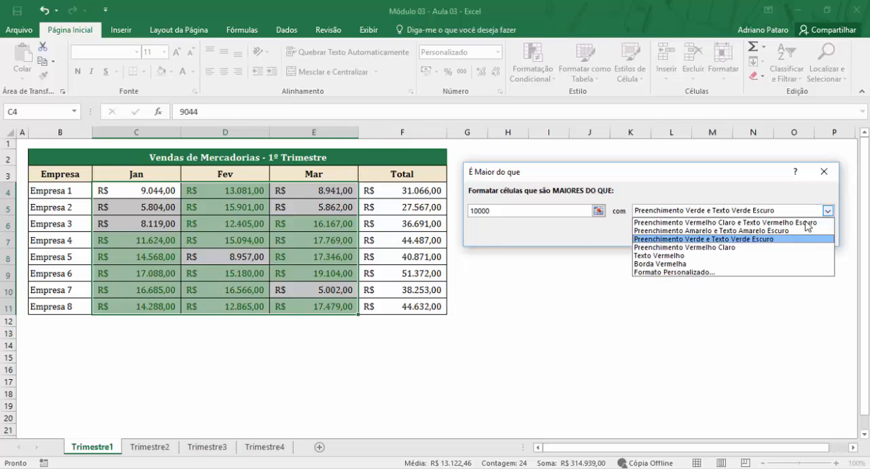
left_click(711, 273)
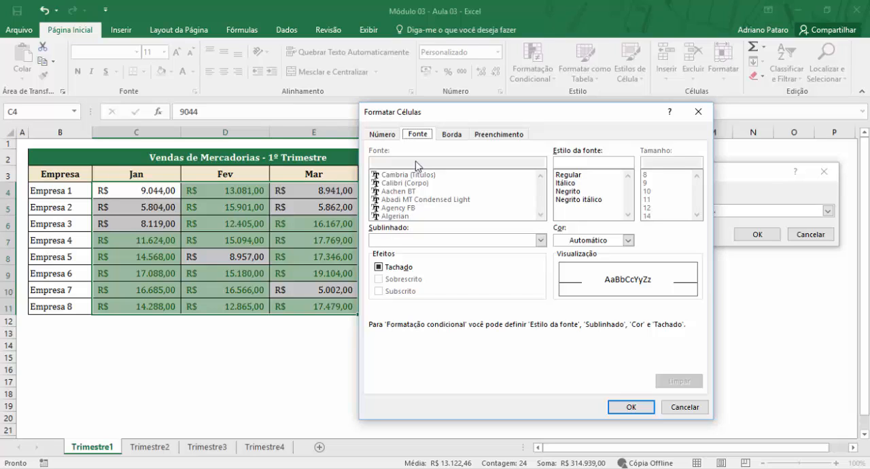
left_click(393, 135)
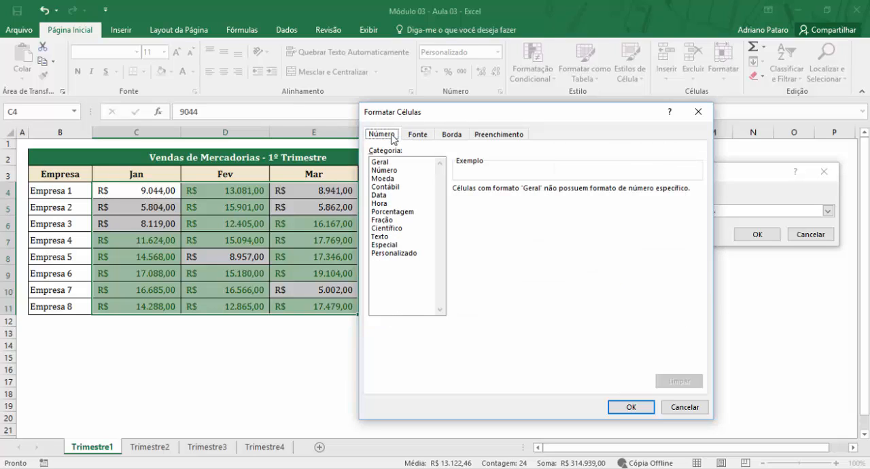
left_click(396, 253)
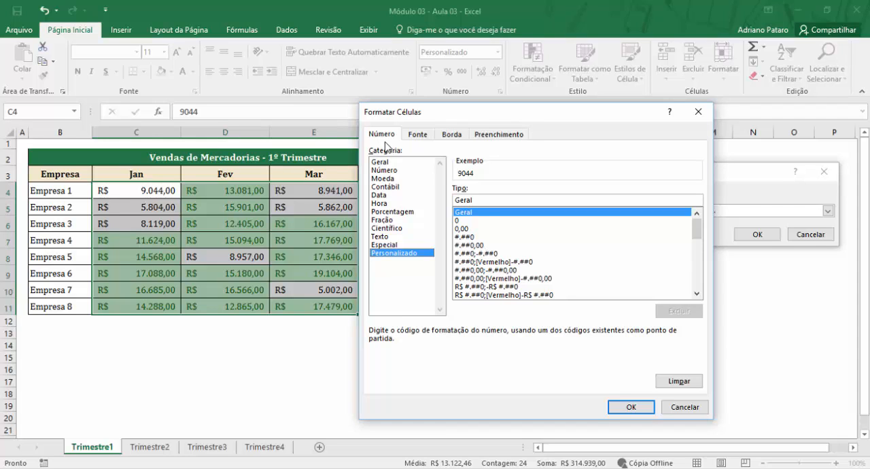
left_click_drag(512, 113, 242, 95)
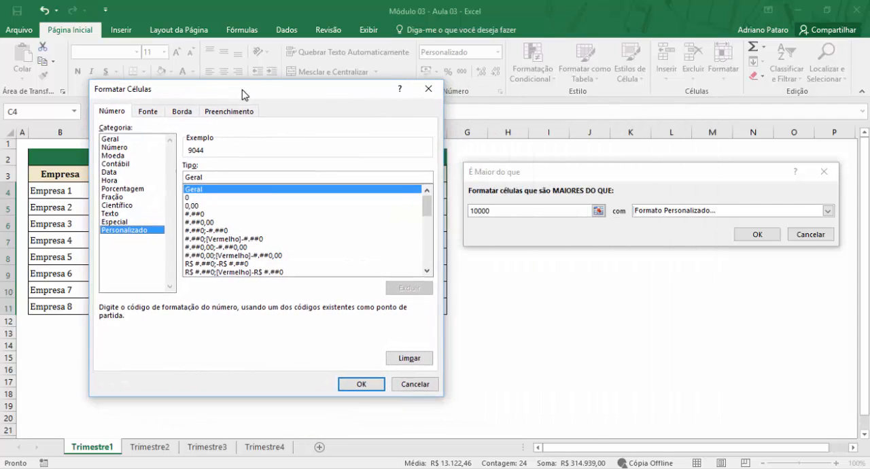
- Give the greater-than-10000 rule a bold (Negrito) blue font as its custom format and apply the rule to C4:E11
left_click(156, 113)
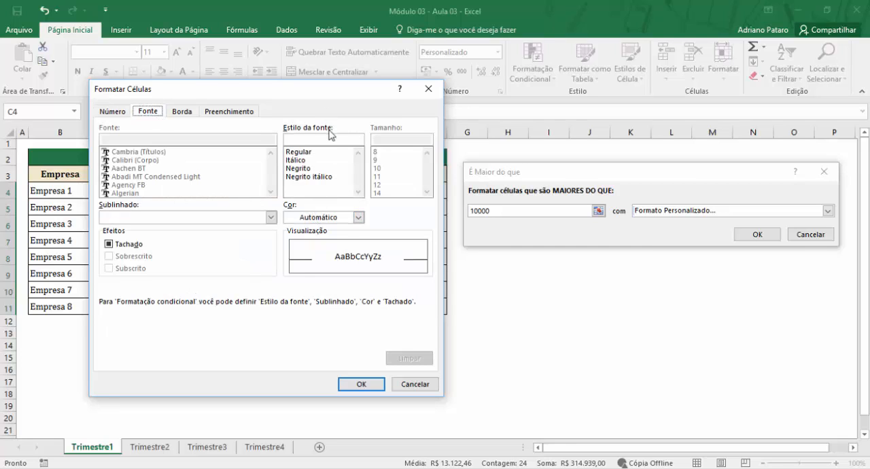
left_click(358, 218)
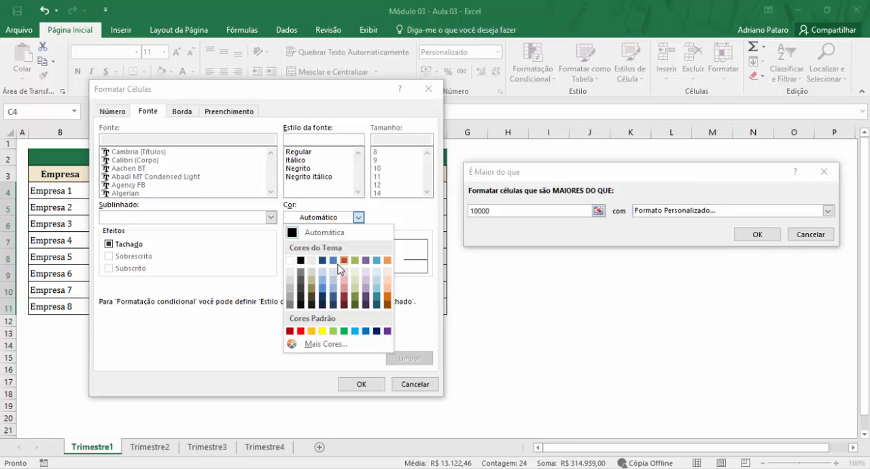
left_click(333, 259)
left_click(310, 168)
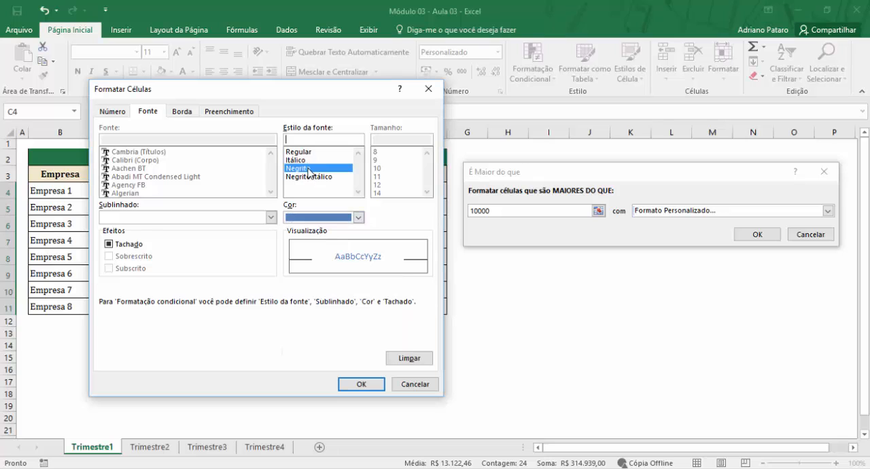
left_click(366, 386)
left_click(757, 235)
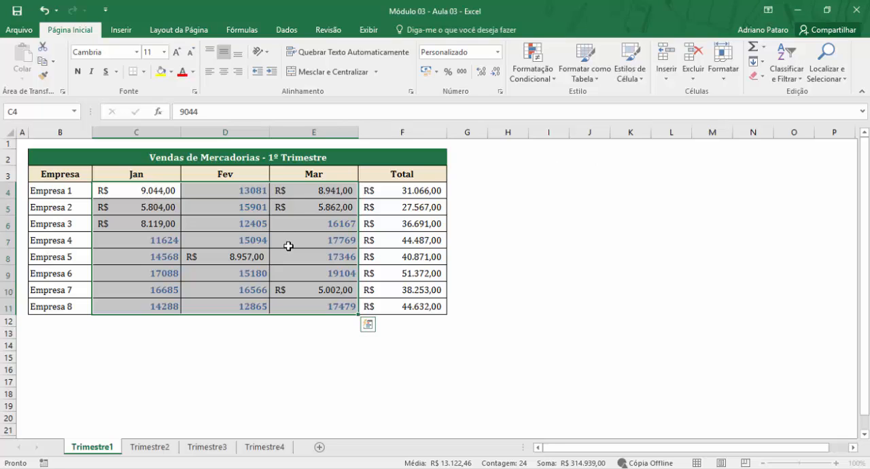
left_click(644, 254)
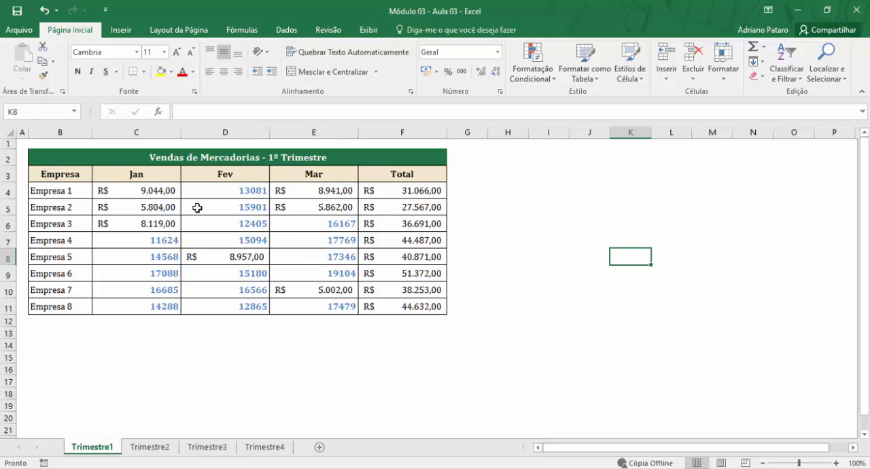
- Open the greater-than-10000 rule on C4:E11 for editing from the conditional formatting rules manager
left_click_drag(150, 191, 330, 305)
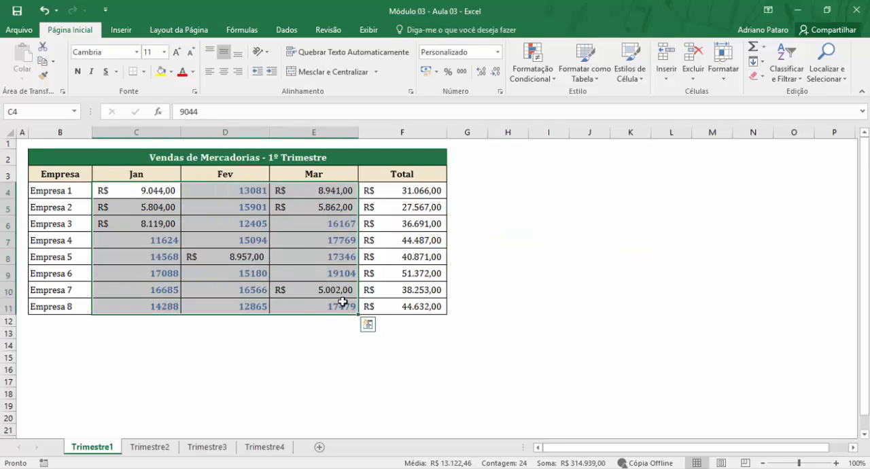
left_click(541, 79)
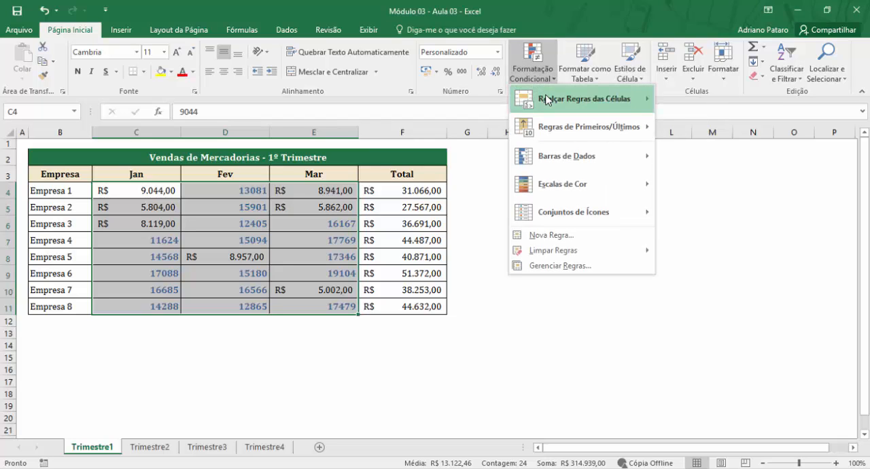
mouse_move(549, 98)
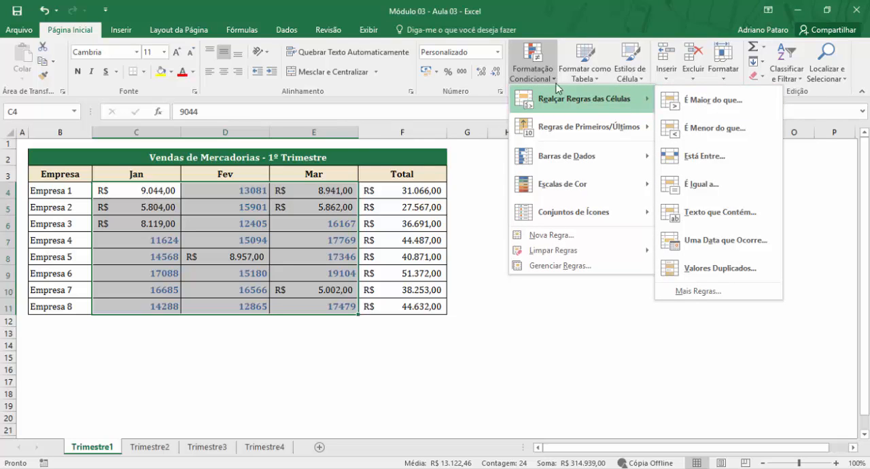
left_click(556, 268)
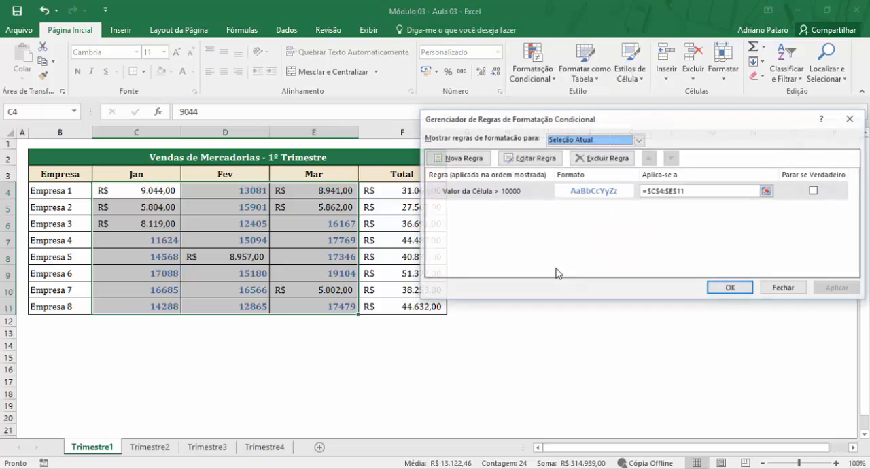
left_click(500, 195)
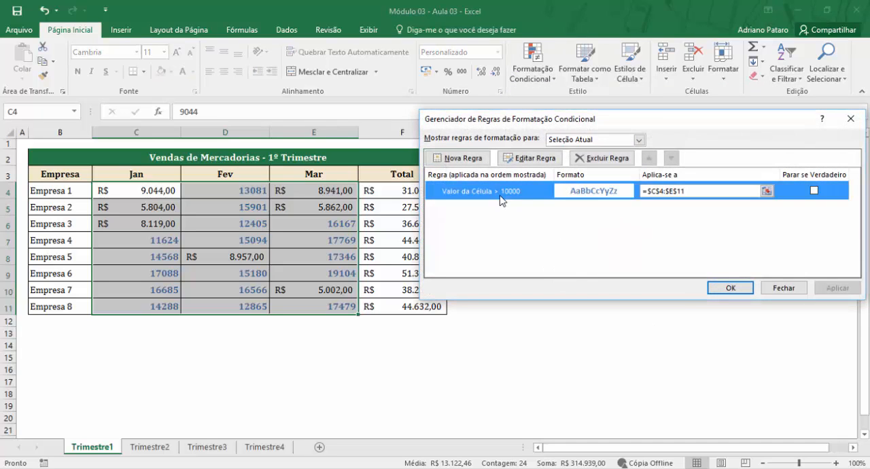
left_click(542, 163)
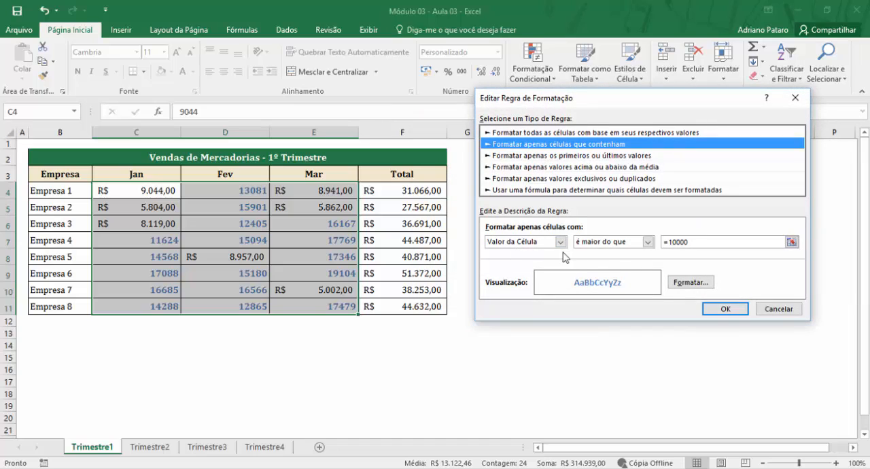
- Set the rule's number format to Número with 2 decimal places and the 1000 separator, and apply the edited rule
left_click(692, 277)
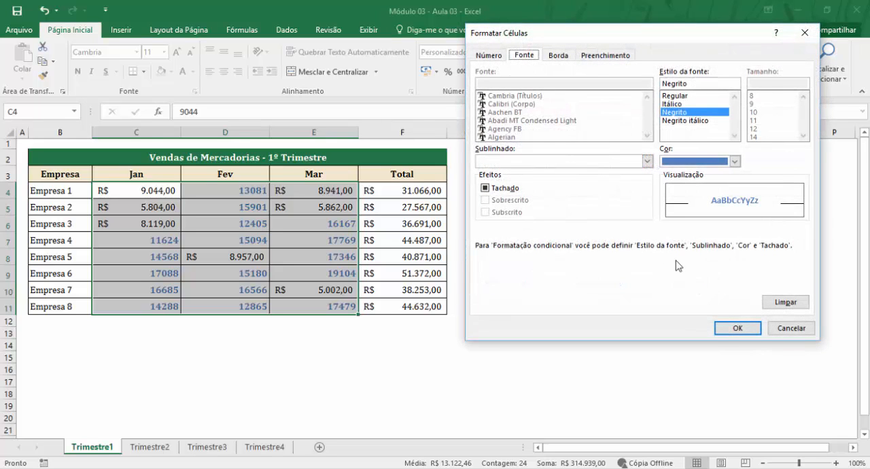
left_click(490, 56)
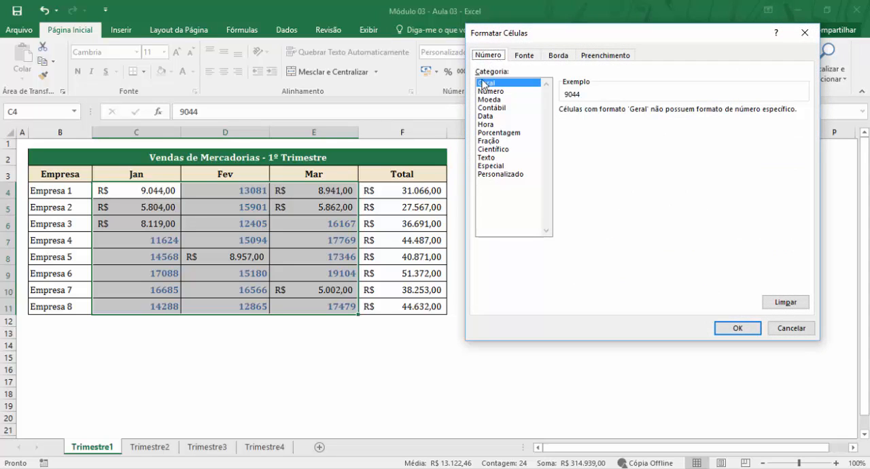
left_click(490, 92)
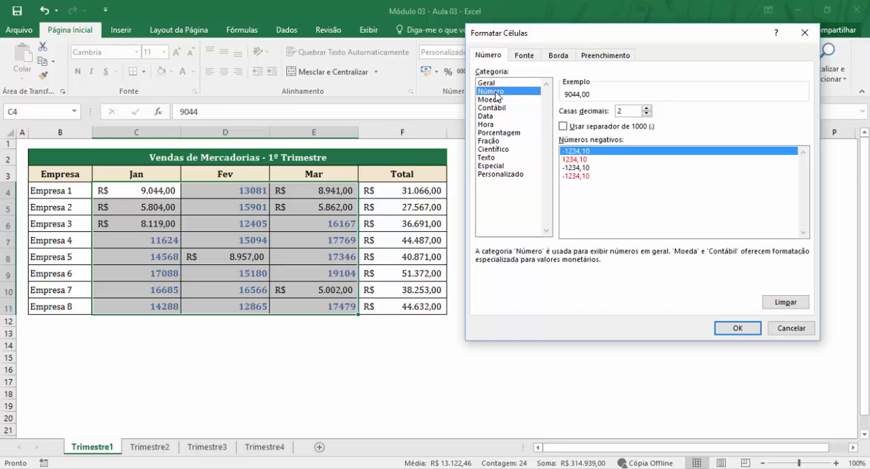
left_click(588, 128)
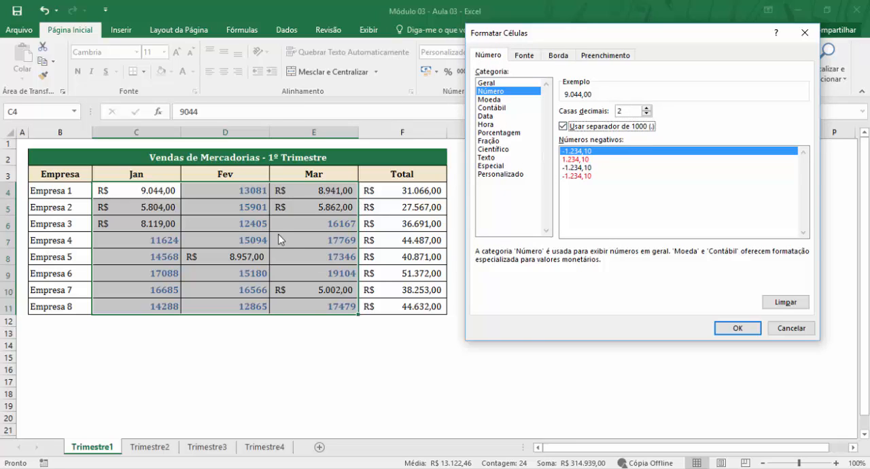
left_click(737, 328)
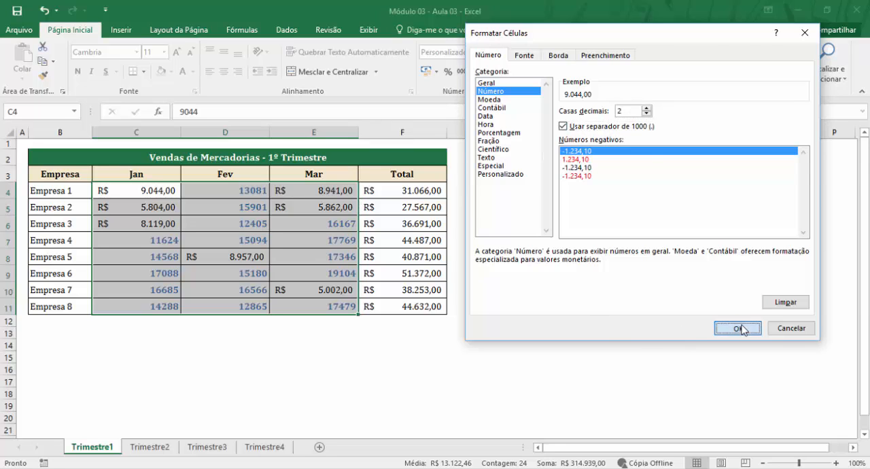
left_click(723, 307)
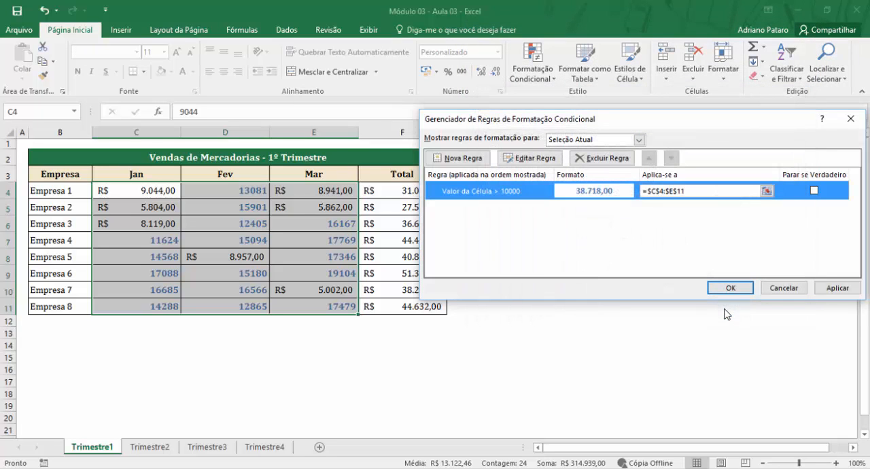
left_click(732, 287)
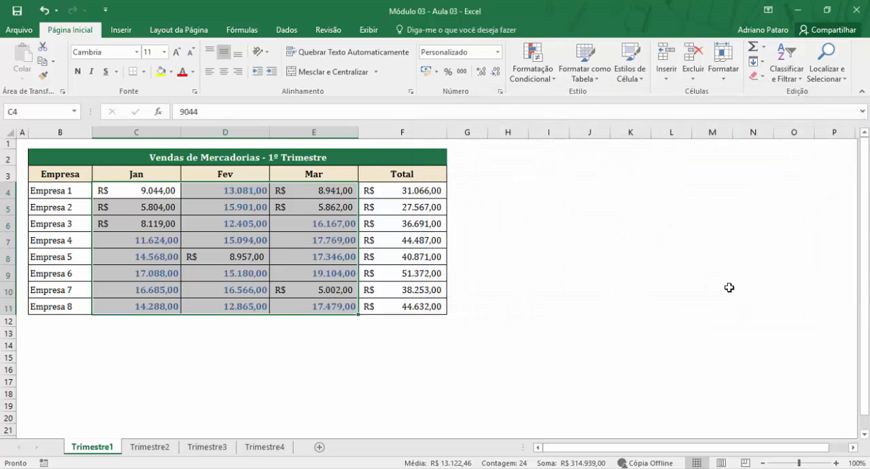
left_click(653, 340)
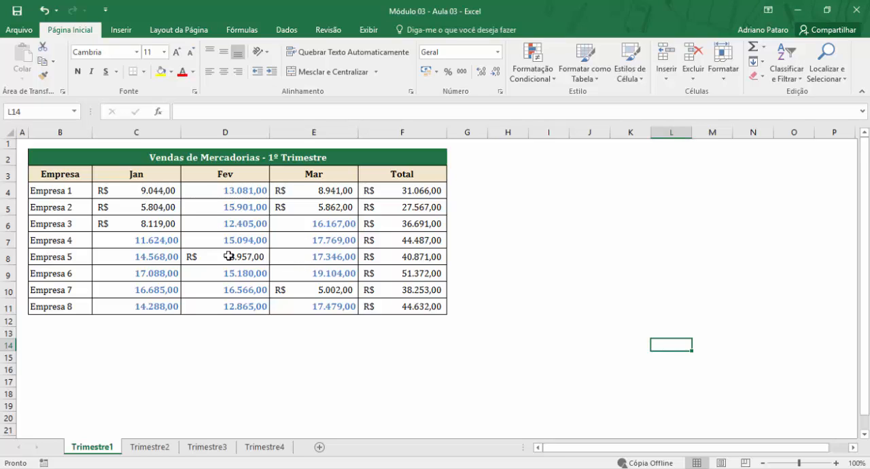
- Format the sales cells C4:E11 as Número with 2 decimal places and the 1000 separator
left_click(237, 194)
left_click_drag(171, 190, 333, 304)
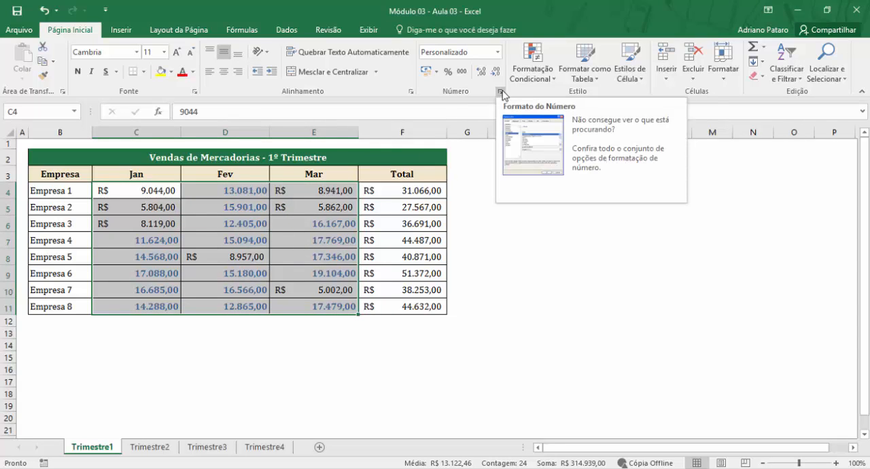
left_click(502, 94)
left_click(502, 102)
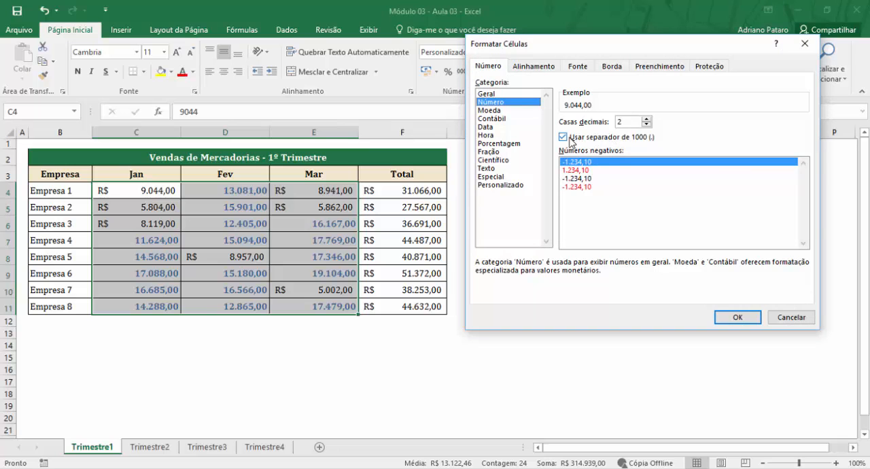
left_click(734, 317)
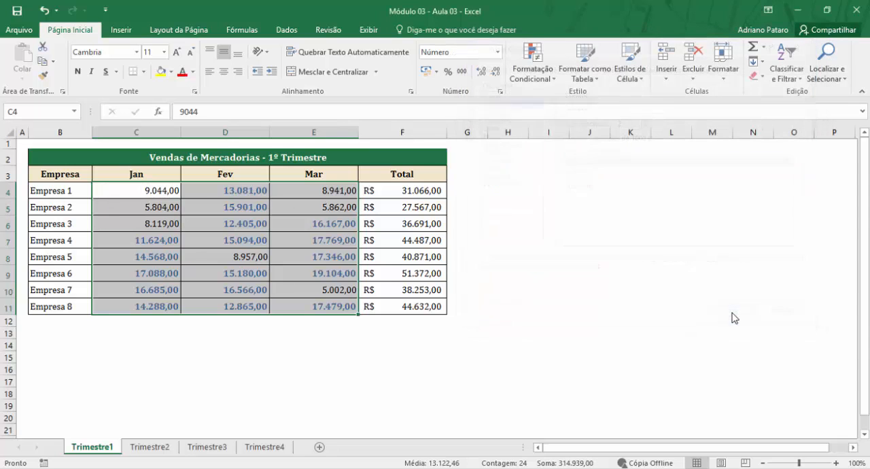
left_click(578, 332)
- Center the sales values in C4:E11 horizontally
left_click_drag(176, 193, 343, 306)
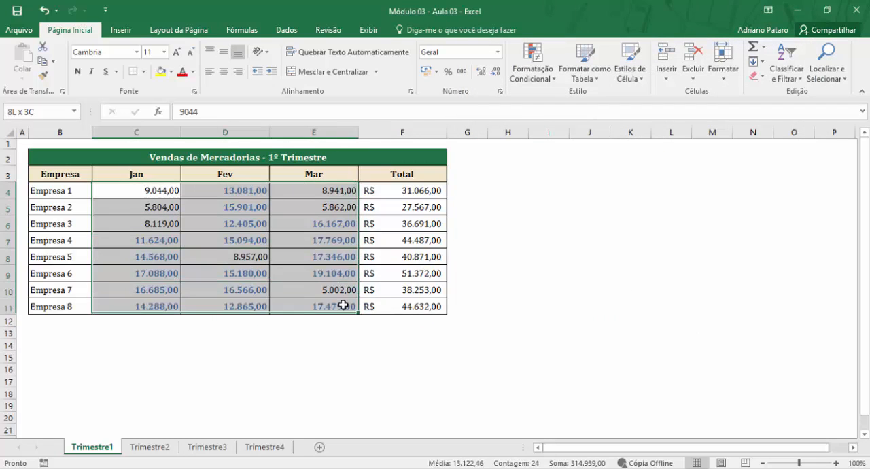
left_click(223, 71)
left_click(248, 202)
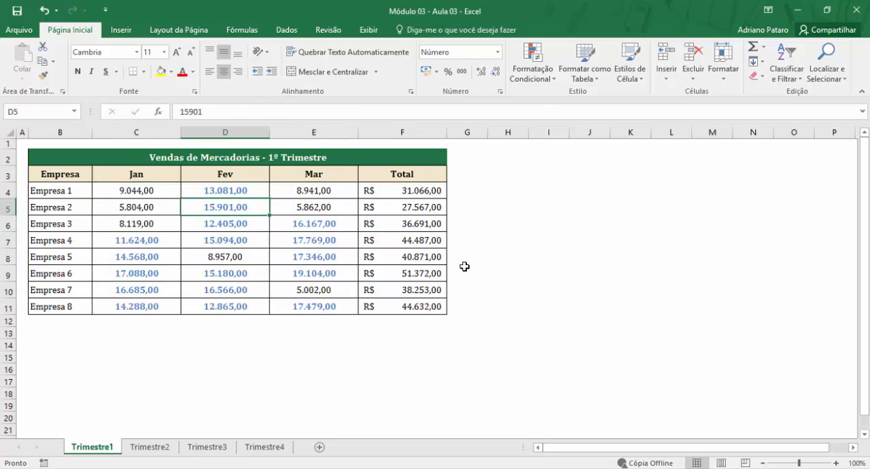
left_click(570, 275)
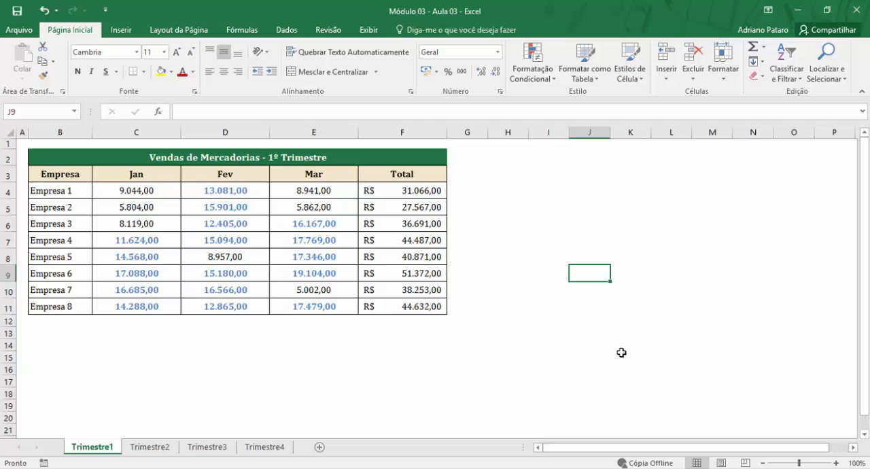
- Change the Fev value of Empresa 1 in D4 to 5000 to test the rule
left_click_drag(151, 192, 316, 305)
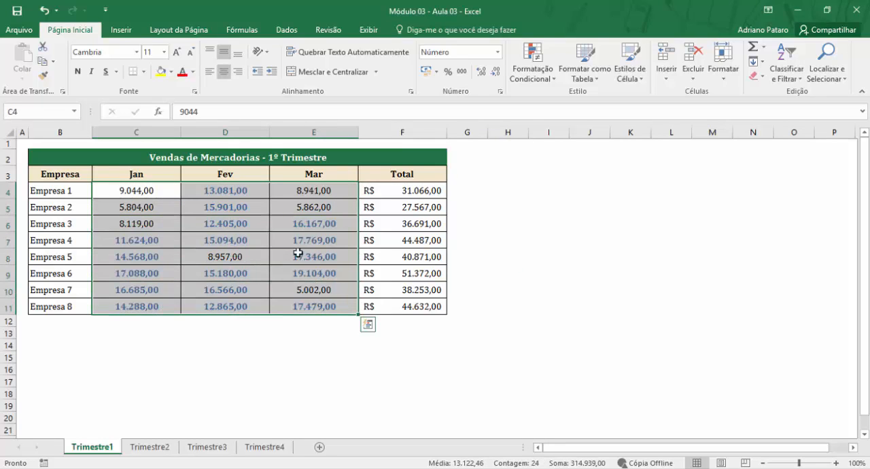
left_click(247, 210)
left_click(246, 253)
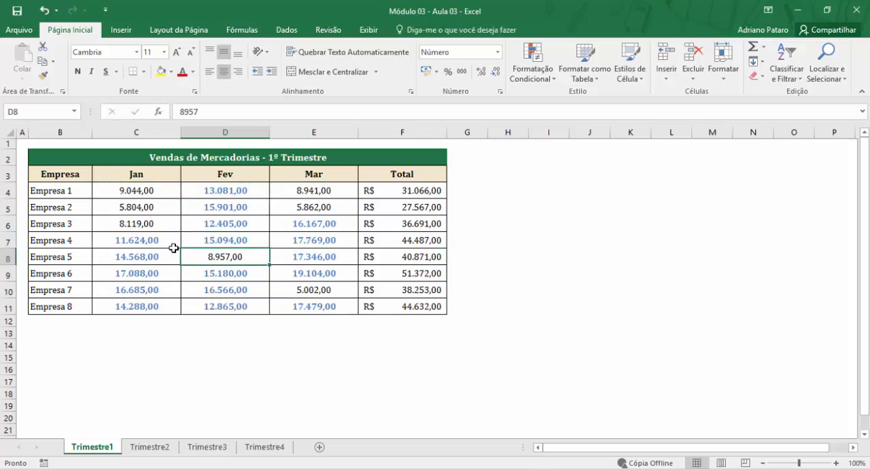
left_click(253, 193)
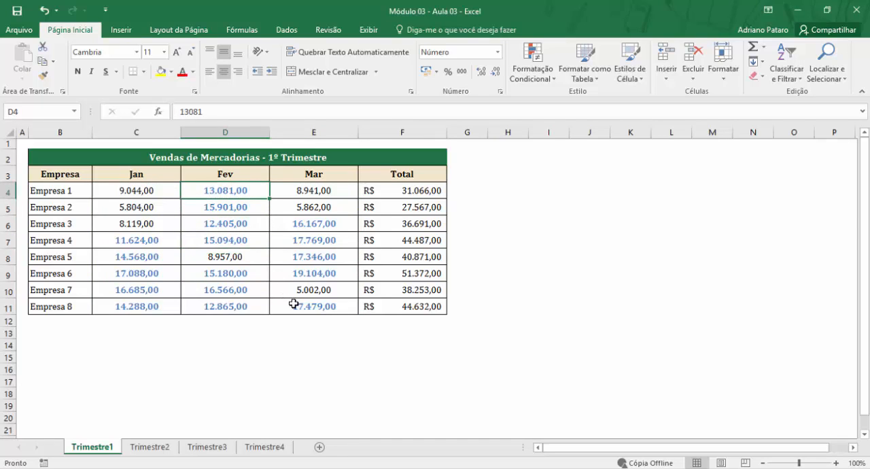
type("5000")
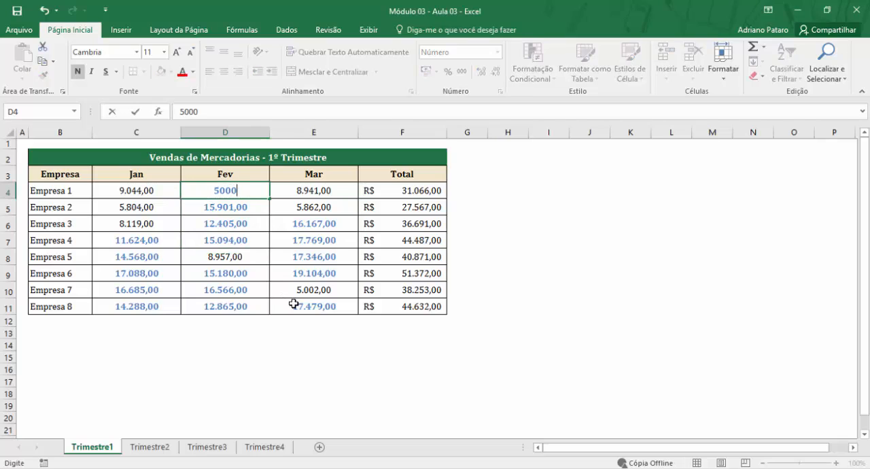
key("Return")
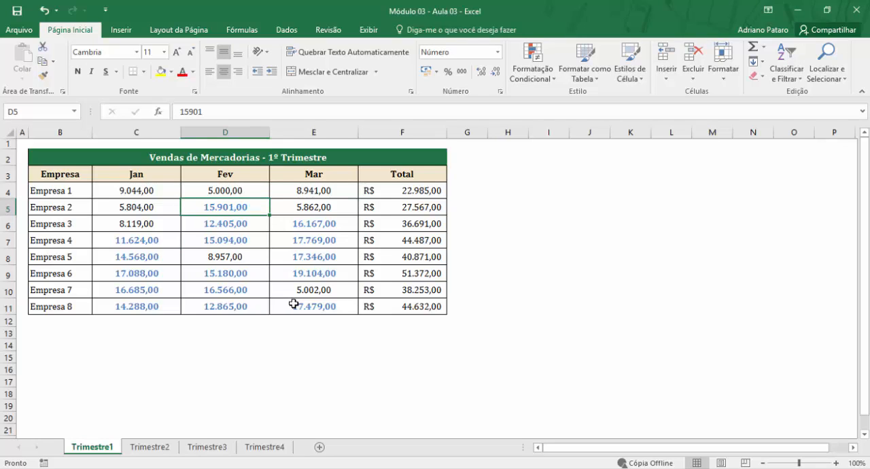
- Change the Jan value of Empresa 1 in C4 to 15.000 to test the rule
left_click(158, 194)
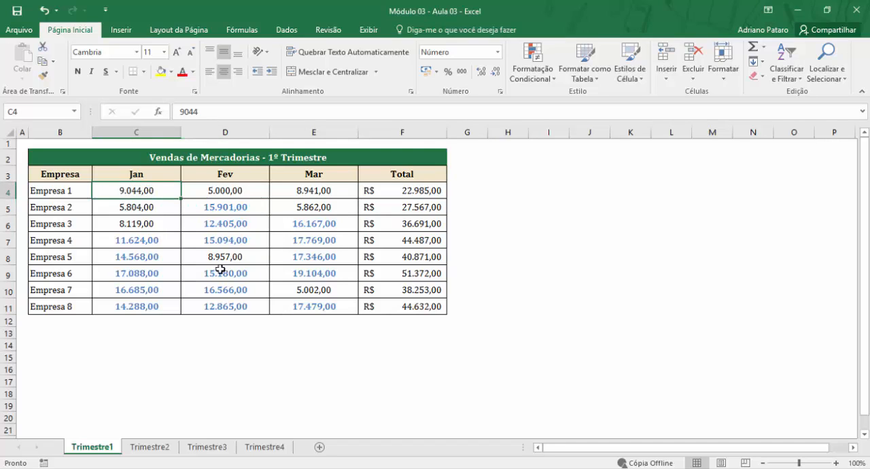
type("15.")
type("000")
key("Return")
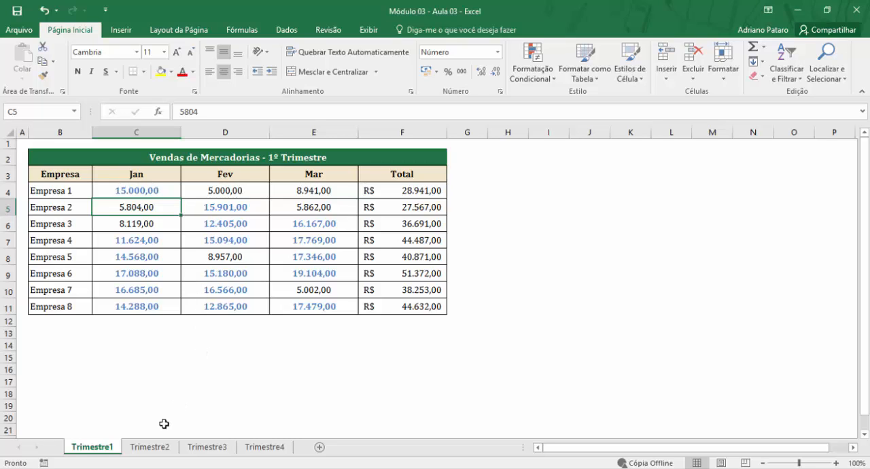
- On the Trimestre2 sheet, start a top-items conditional formatting rule for the totals F4:F11, limited to 1 item
left_click(150, 447)
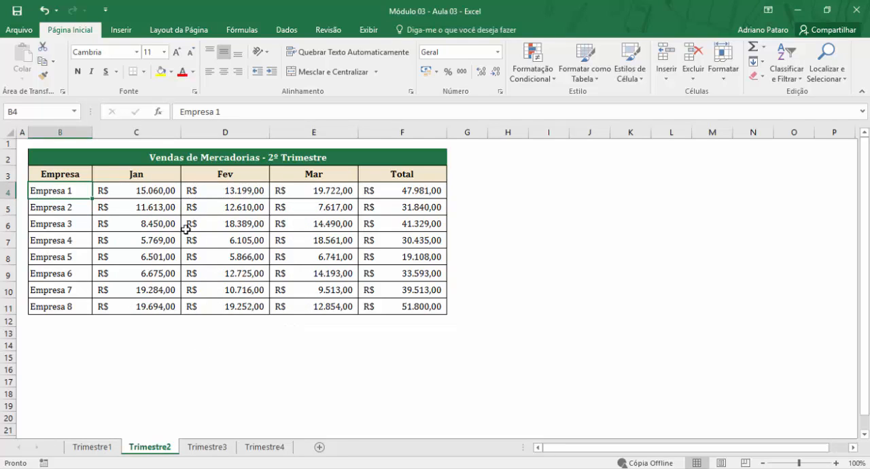
left_click_drag(400, 191, 389, 307)
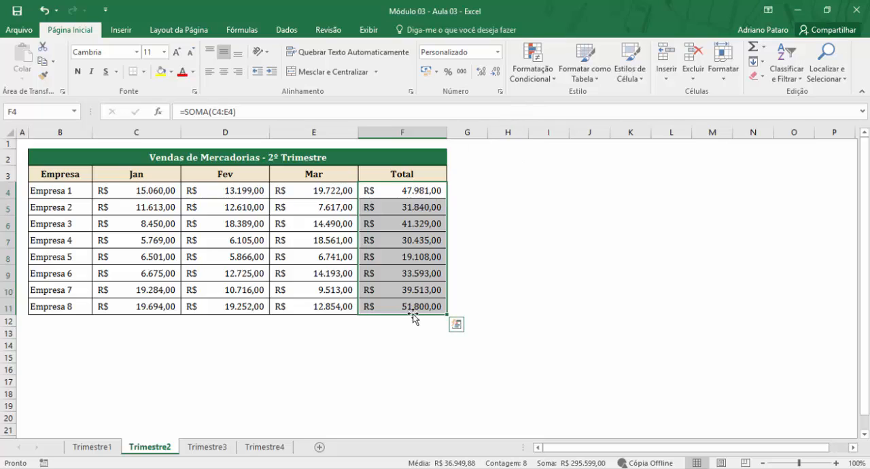
left_click(533, 76)
mouse_move(542, 131)
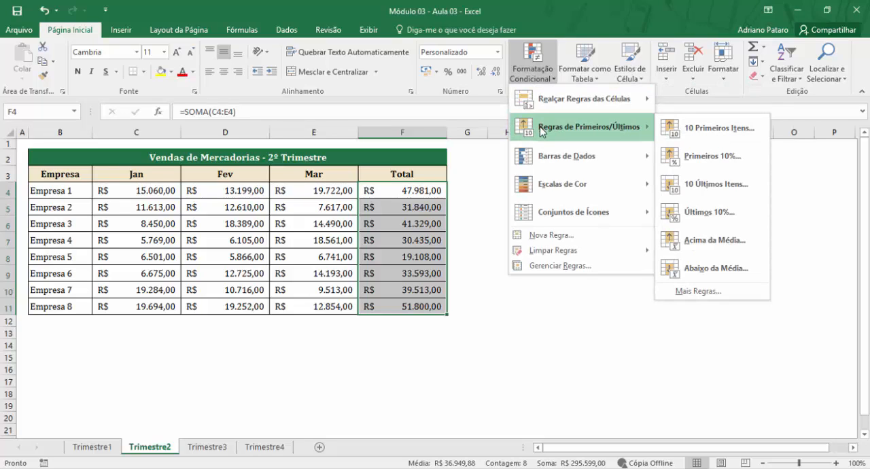
left_click(715, 136)
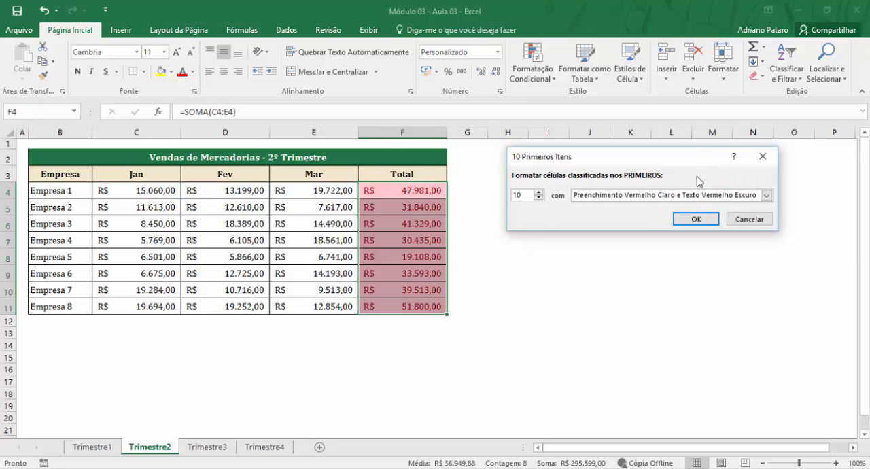
left_click_drag(636, 160, 656, 189)
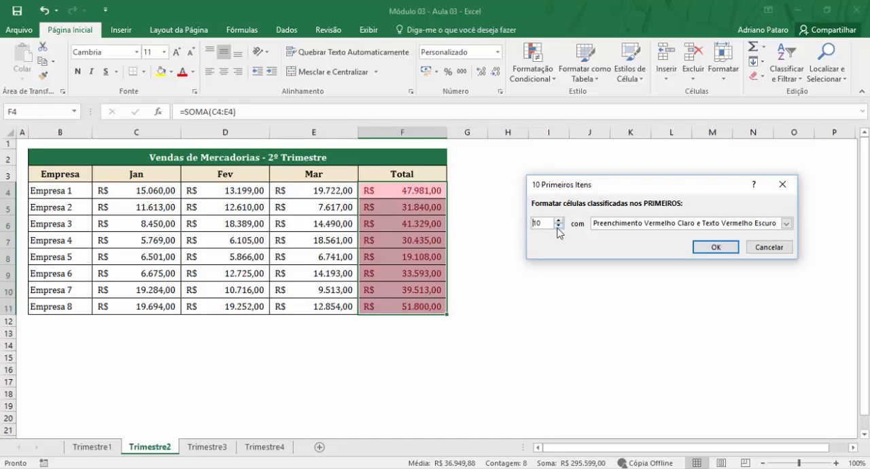
left_click_drag(546, 225, 498, 223)
type("1")
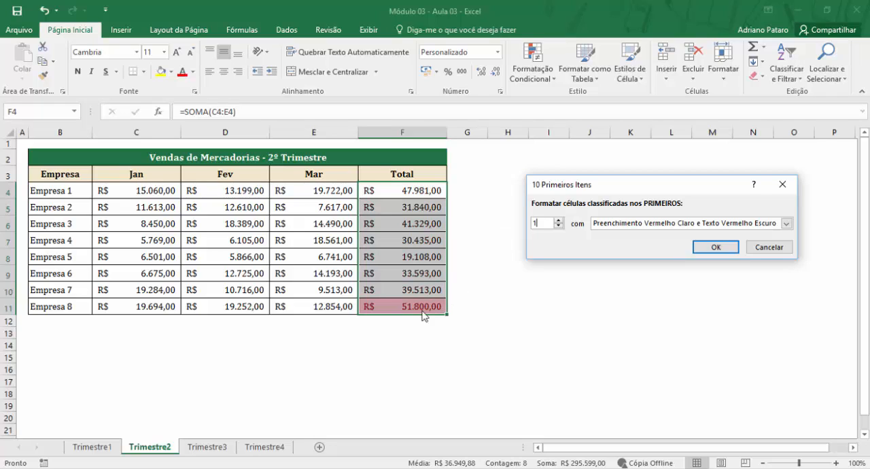
- Choose the Texto Vermelho format for the top-item rule and apply it to the totals
left_click(784, 225)
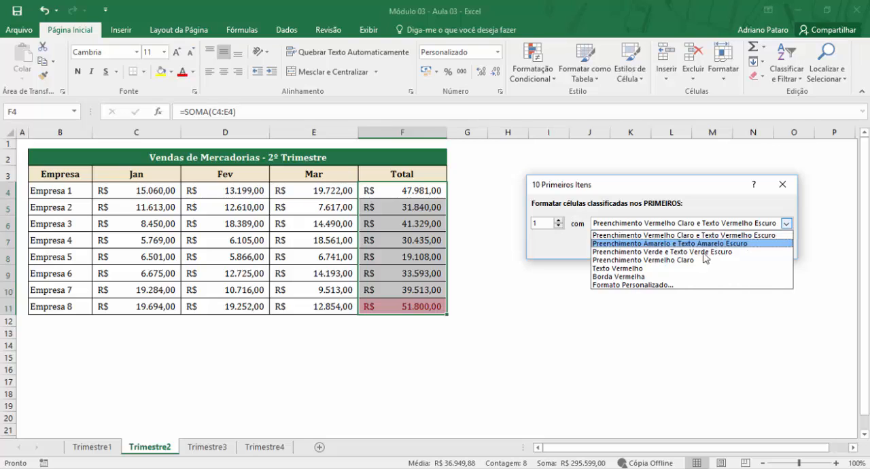
left_click(659, 261)
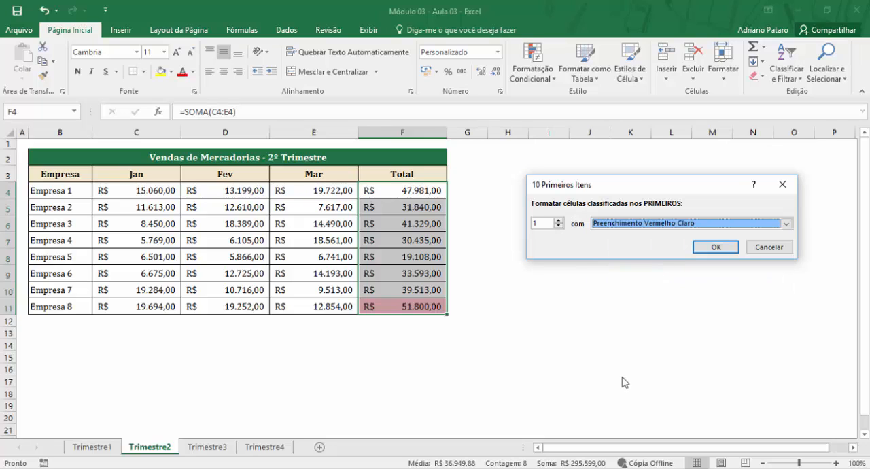
left_click(785, 224)
left_click(650, 269)
left_click(720, 247)
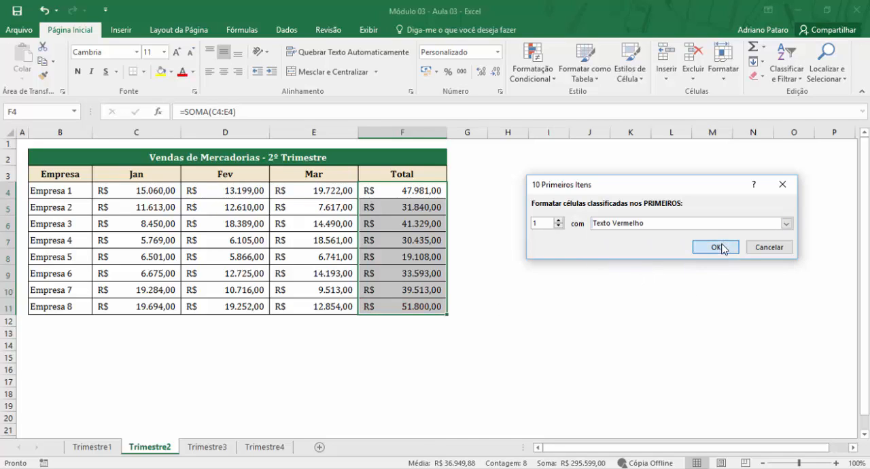
left_click(436, 308)
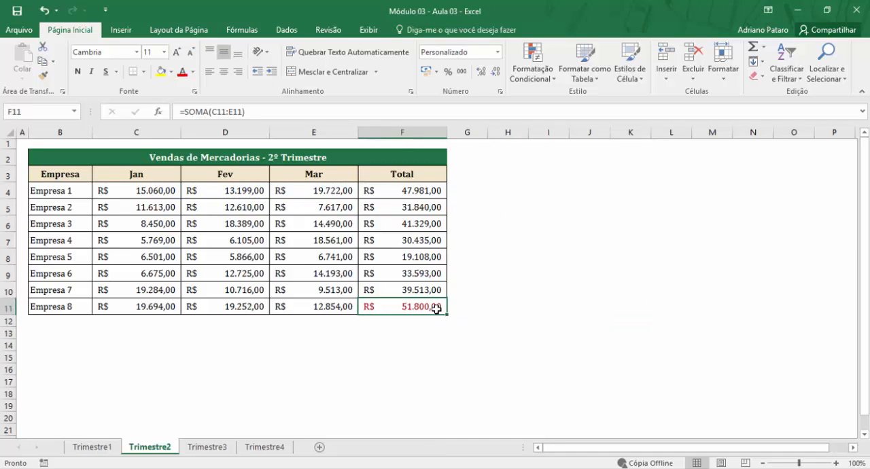
- Change the Jan value of Empresa 3 in C6 to 20000 to test the top-item rule, and compare the totals in F6 and F11
left_click(412, 192)
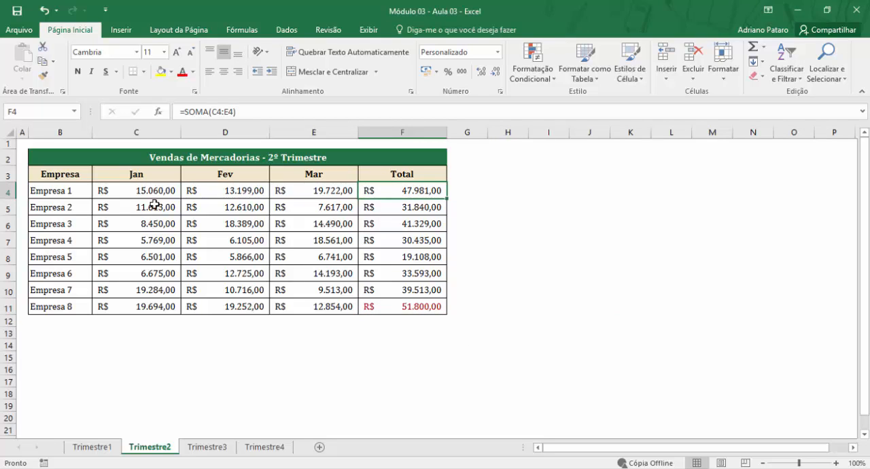
left_click_drag(150, 190, 290, 192)
left_click(196, 262)
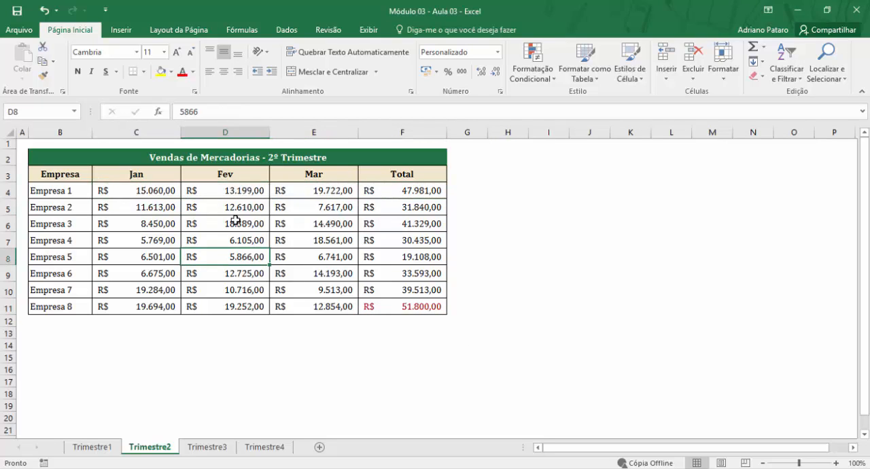
left_click(406, 252)
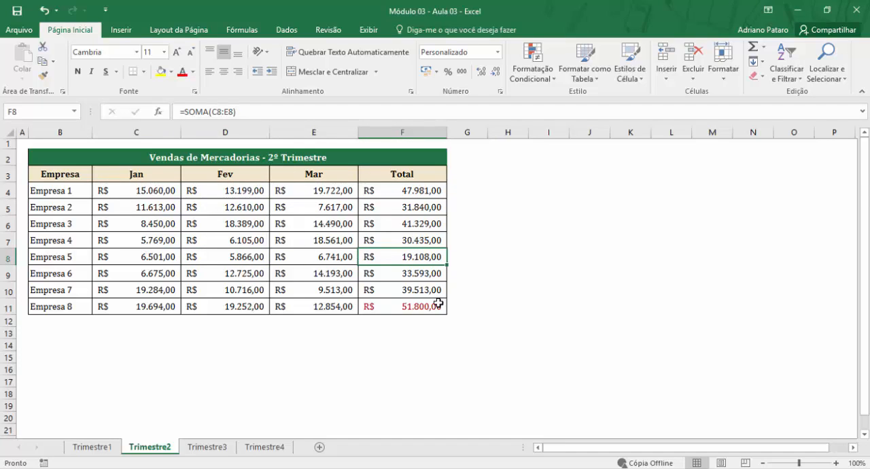
left_click(427, 224)
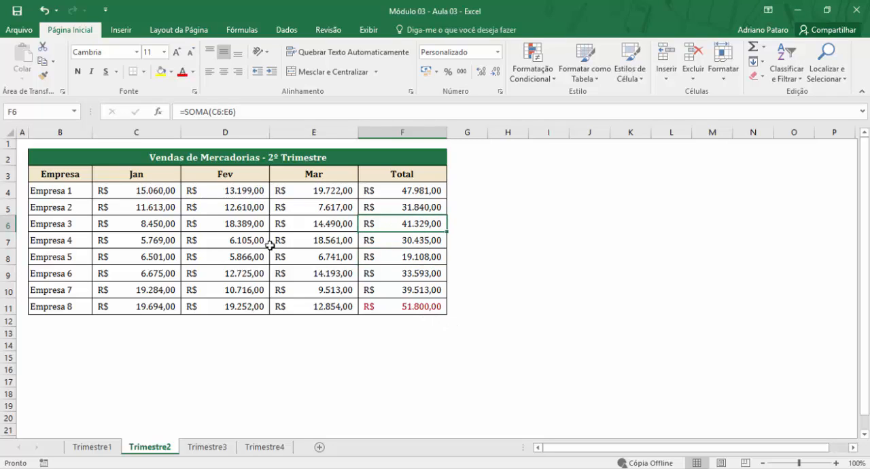
left_click(148, 224)
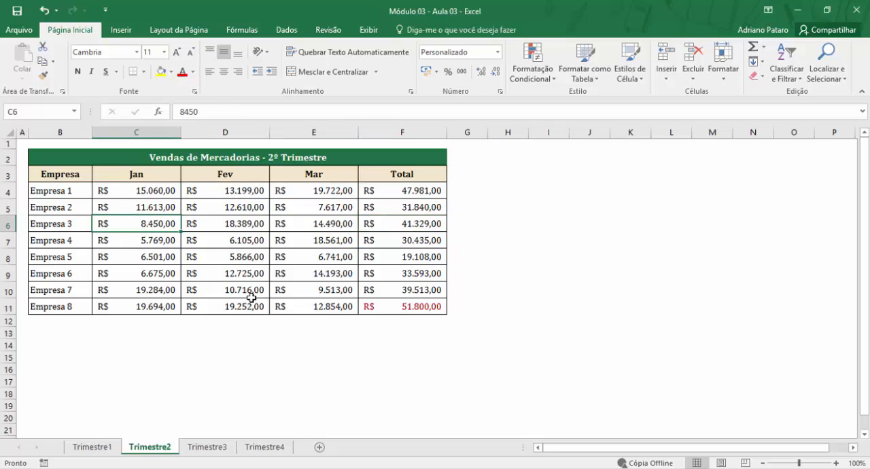
type("20000")
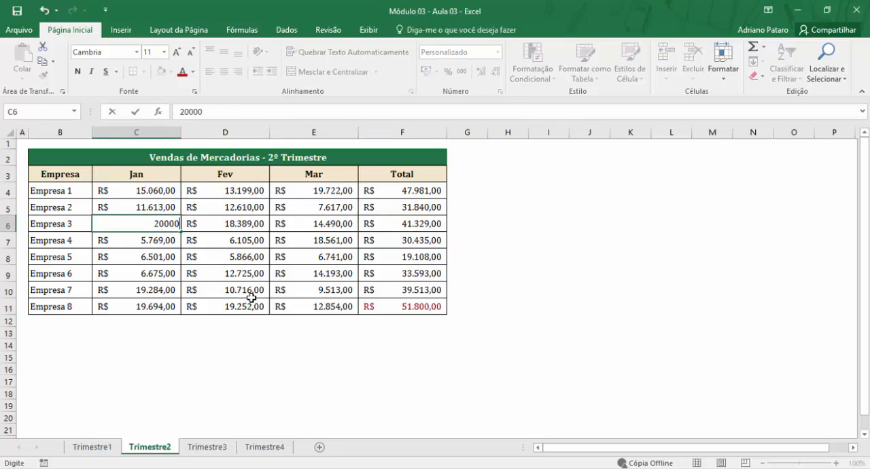
key("Return")
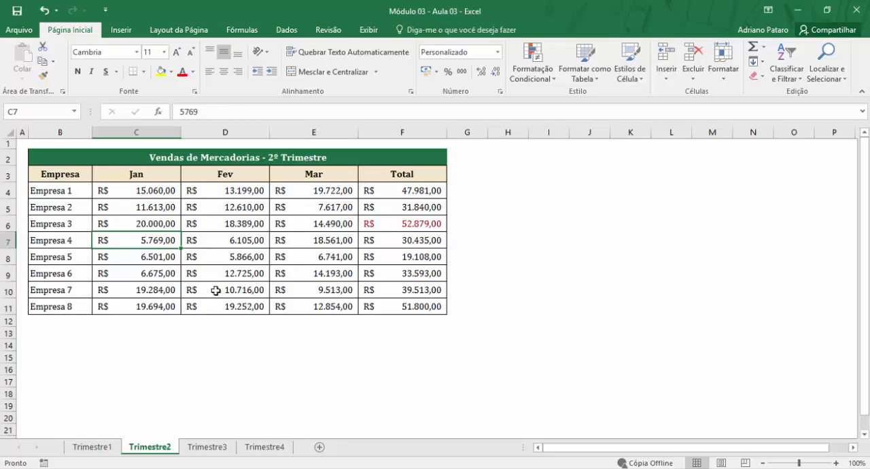
left_click(411, 228)
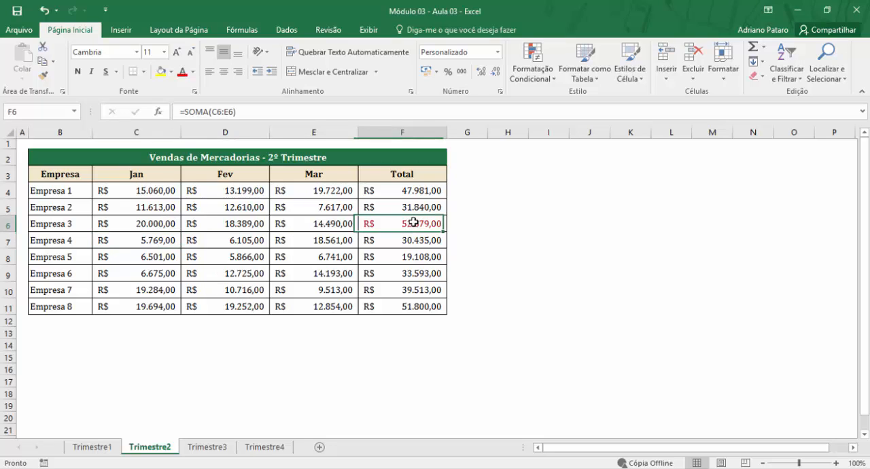
left_click(424, 303)
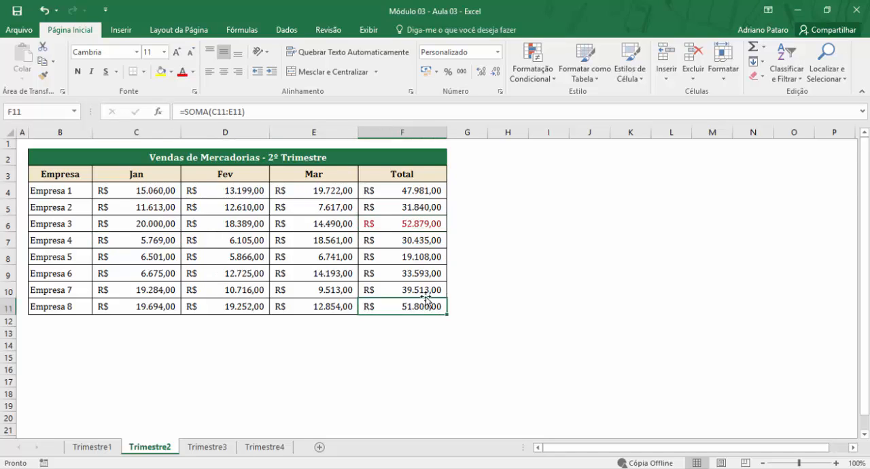
left_click(419, 224)
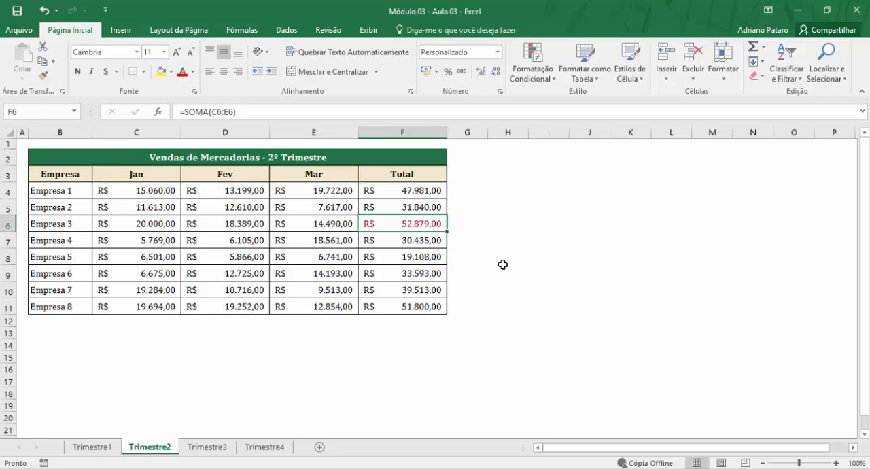
- Add a bottom-items rule to the totals F4:F11, limited to 1 item with Preenchimento Vermelho Claro e Texto Vermelho Escuro
left_click_drag(423, 192, 428, 304)
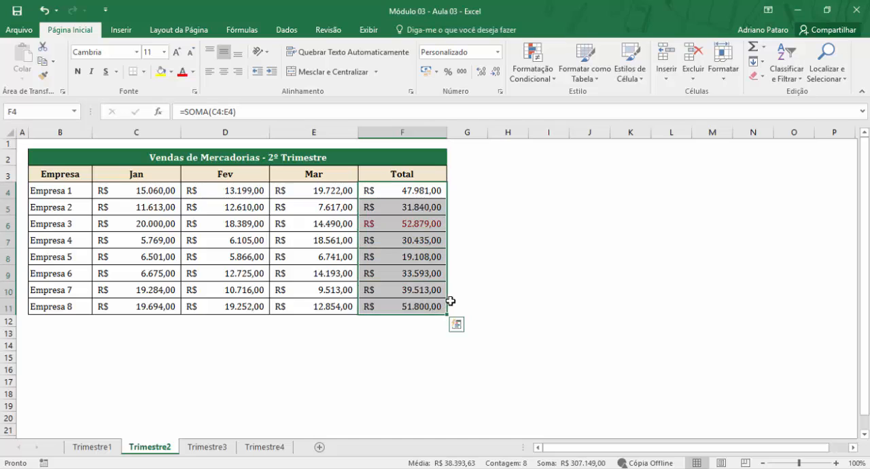
left_click(536, 71)
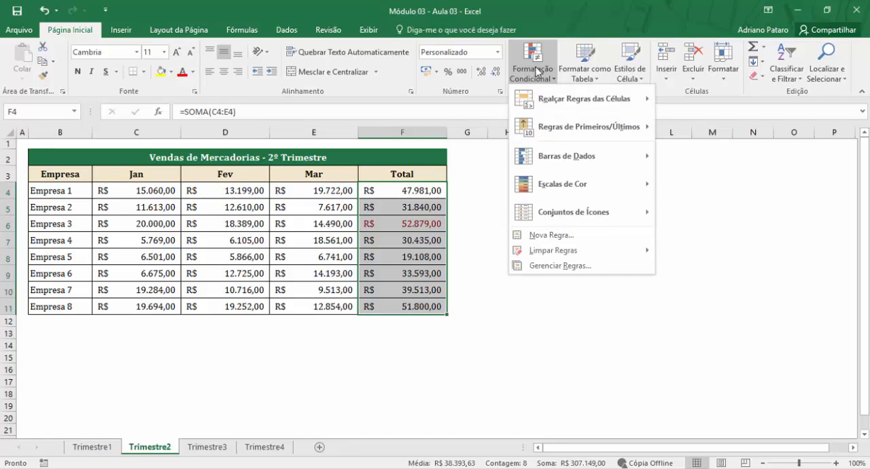
mouse_move(552, 129)
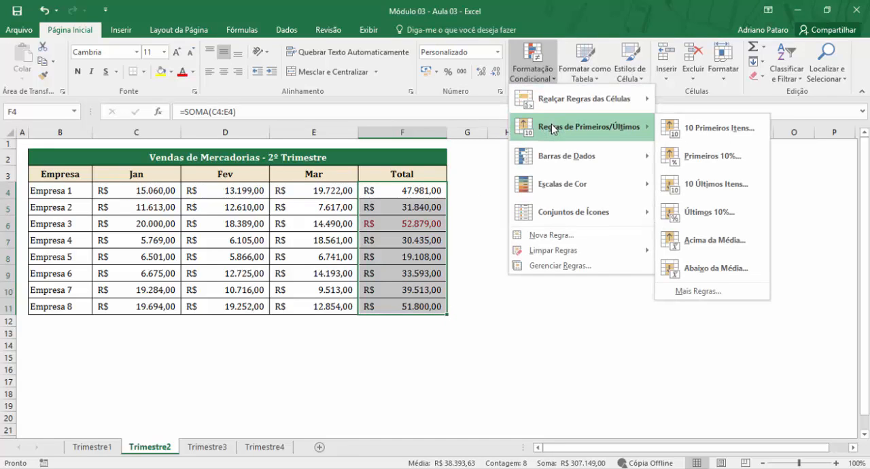
left_click(703, 189)
double_click(546, 222)
type("1")
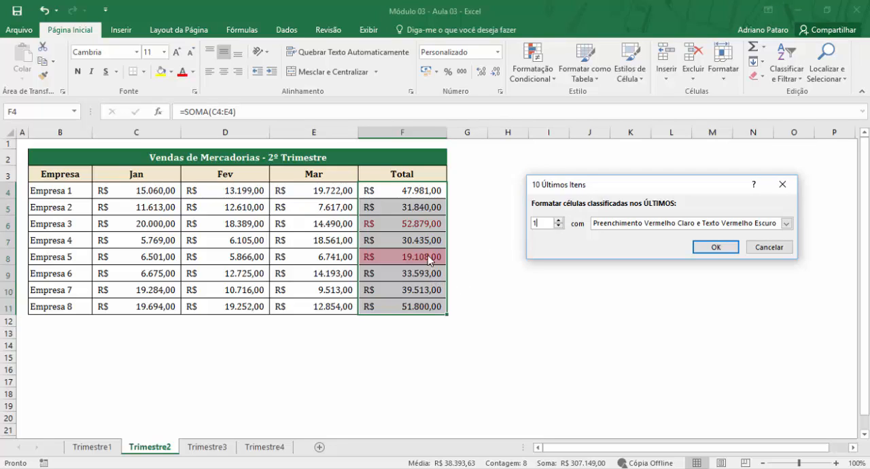
left_click(714, 247)
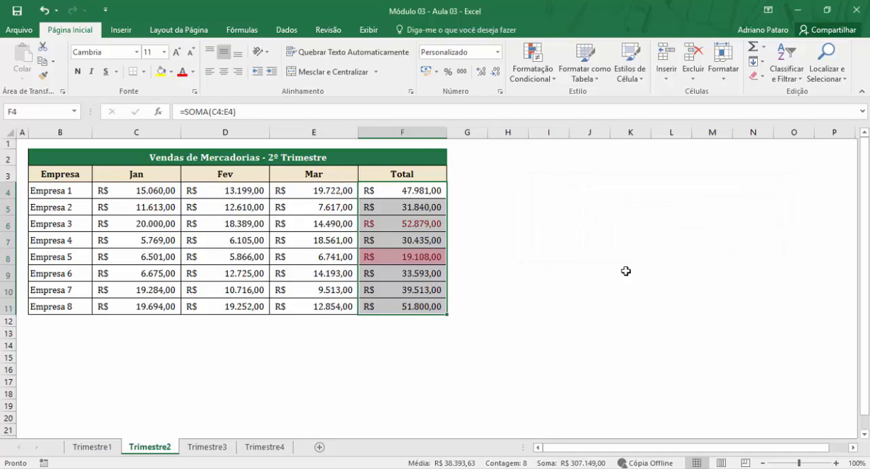
left_click(442, 258)
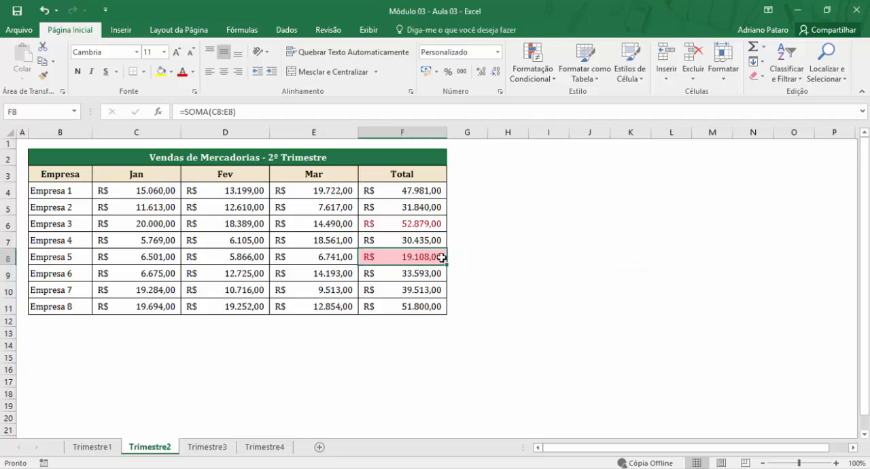
left_click(427, 228)
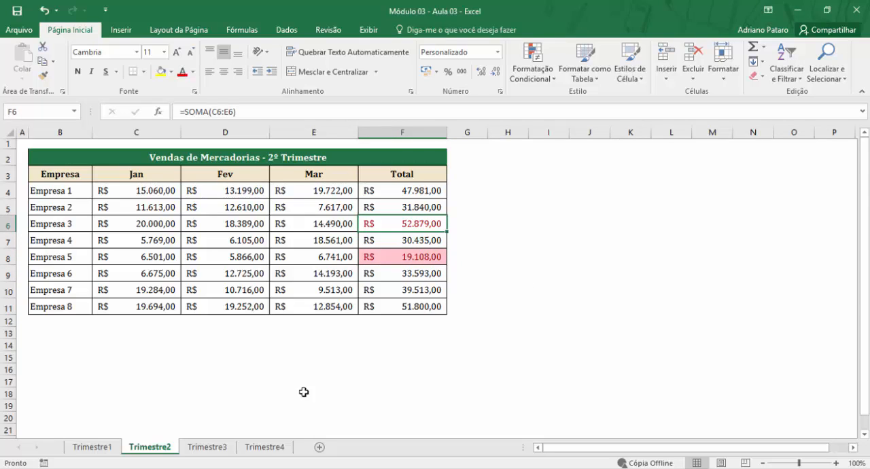
- On the Trimestre3 sheet, apply the gradient-fill Barra de Dados Azul data bars to the totals F4:F11
left_click(217, 447)
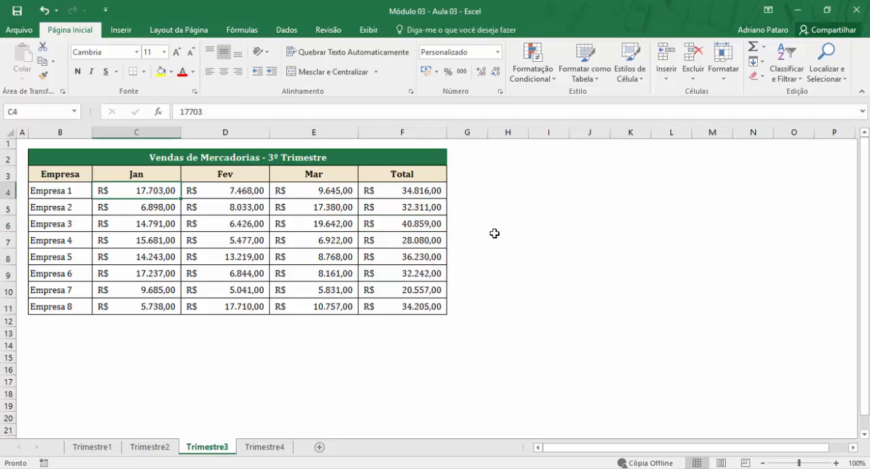
left_click(540, 74)
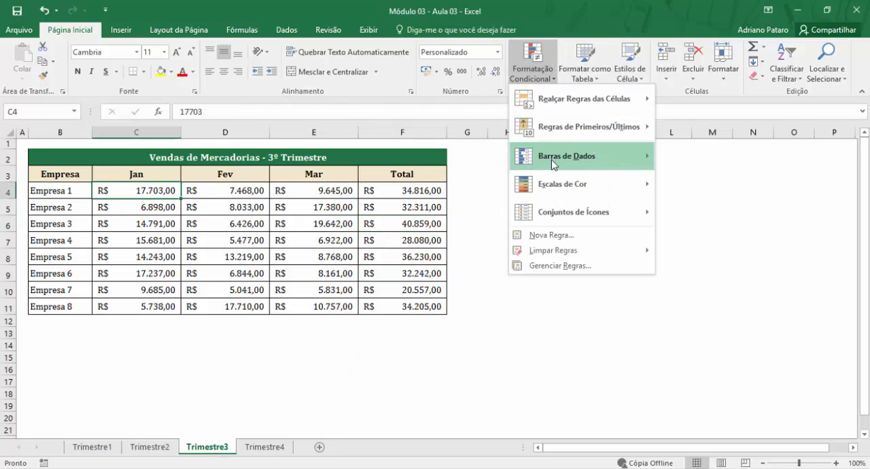
mouse_move(554, 163)
left_click(404, 223)
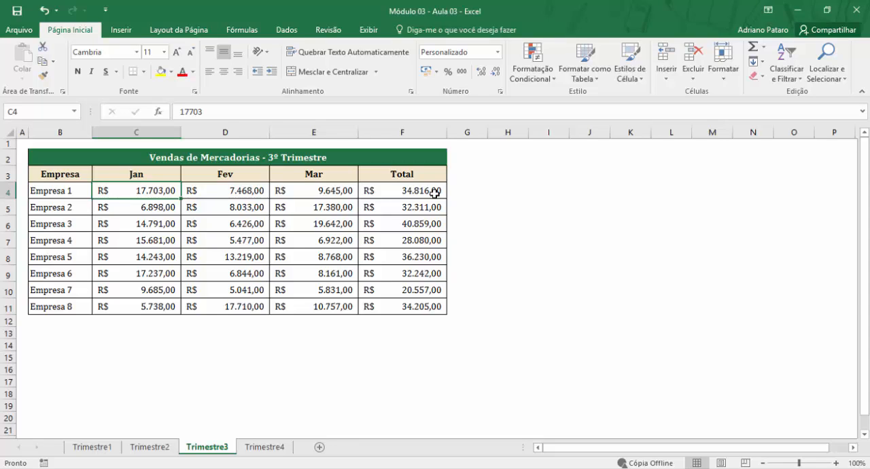
left_click_drag(433, 194, 415, 306)
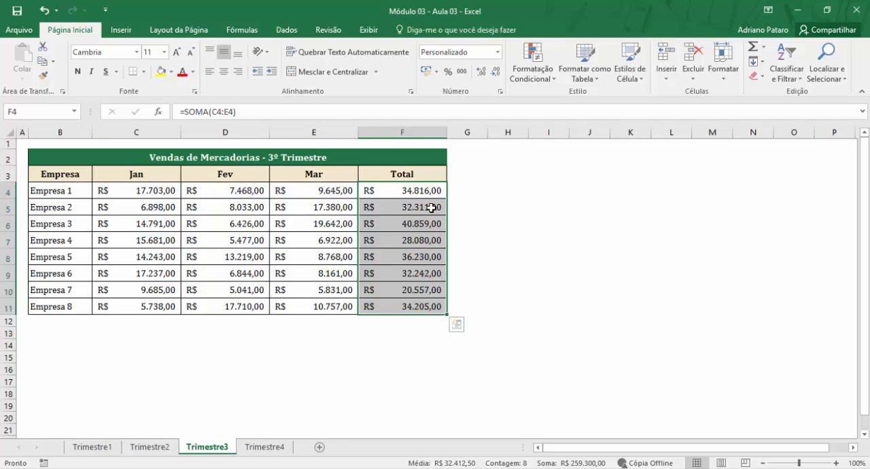
left_click_drag(402, 190, 388, 303)
left_click(542, 80)
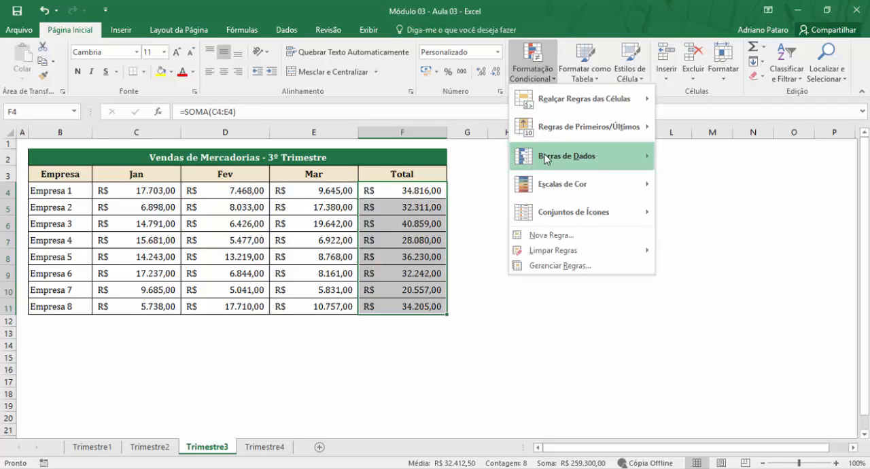
mouse_move(547, 159)
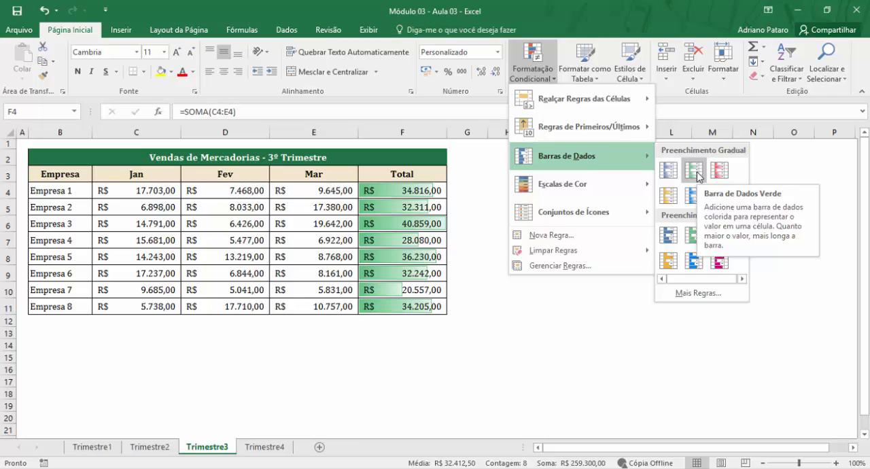
left_click(676, 176)
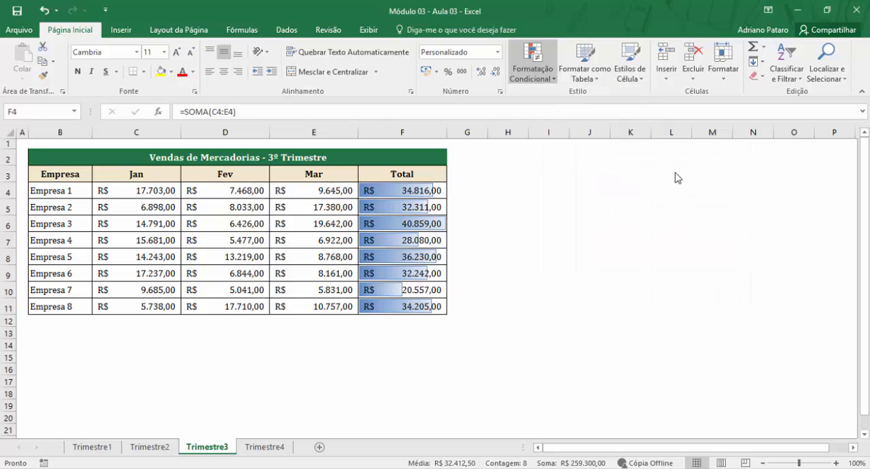
- Deselect the totals and widen column F to give the data bars more room
left_click(667, 293)
left_click_drag(446, 135, 477, 143)
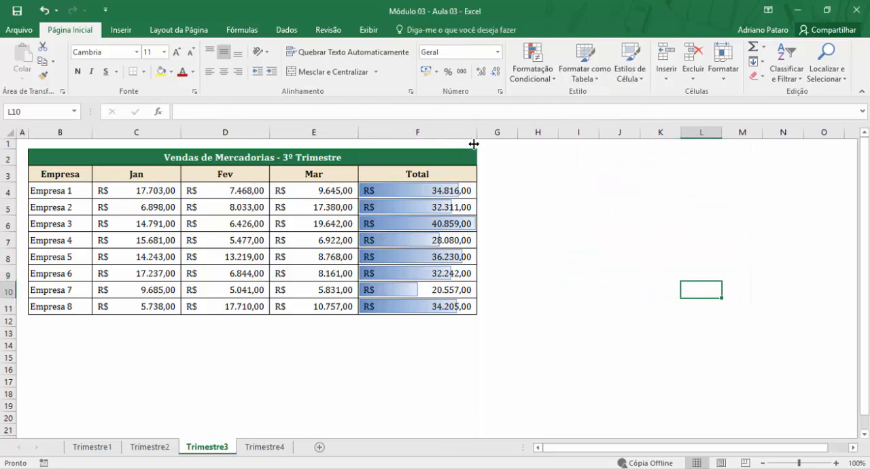
- Compare the data bar lengths with the totals in F4:F11 on the Trimestre3 sheet
left_click(466, 190)
left_click(464, 207)
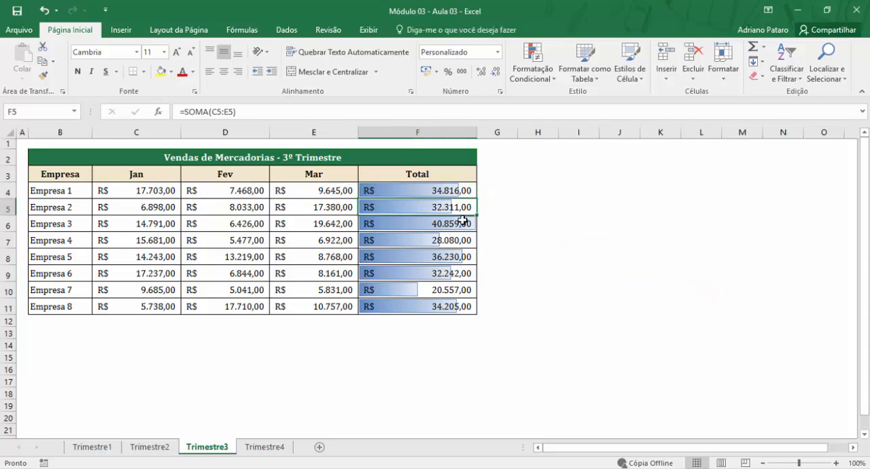
left_click(466, 191)
left_click(462, 224)
left_click(450, 241)
left_click(450, 306)
left_click(451, 272)
left_click(452, 223)
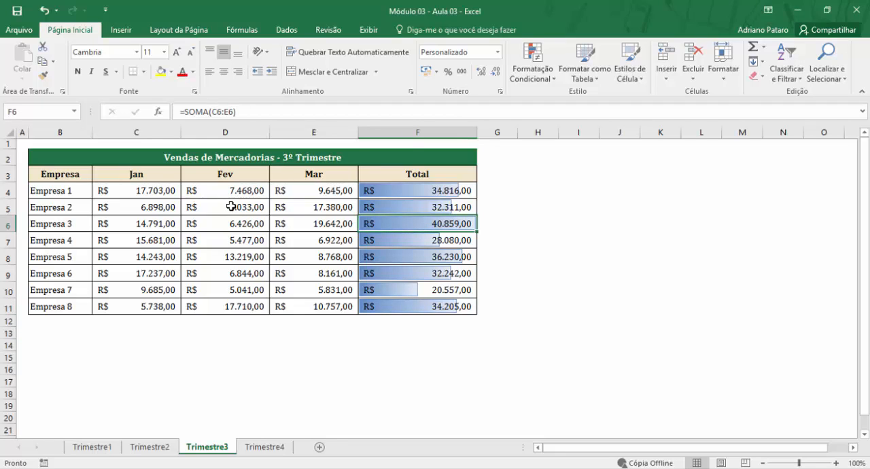
- Apply the Escala de Cores de Verde - Branco color scale to the monthly sales C4:E11 and deselect the range
left_click_drag(146, 190, 326, 304)
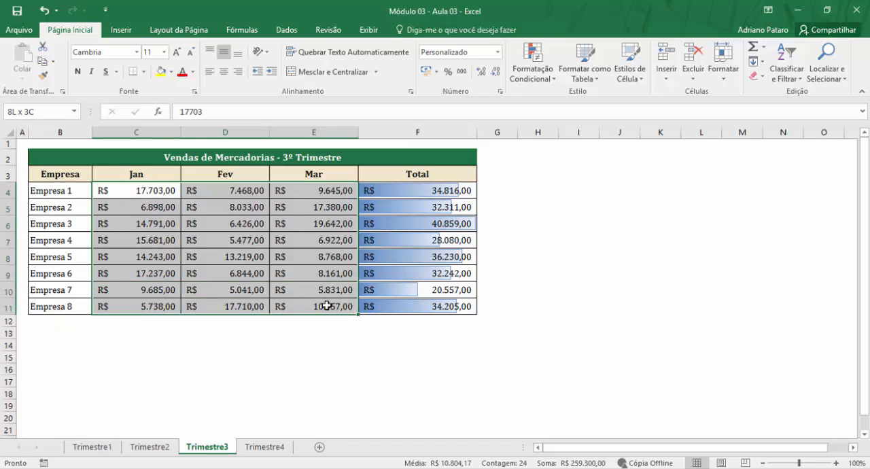
left_click(519, 77)
mouse_move(544, 192)
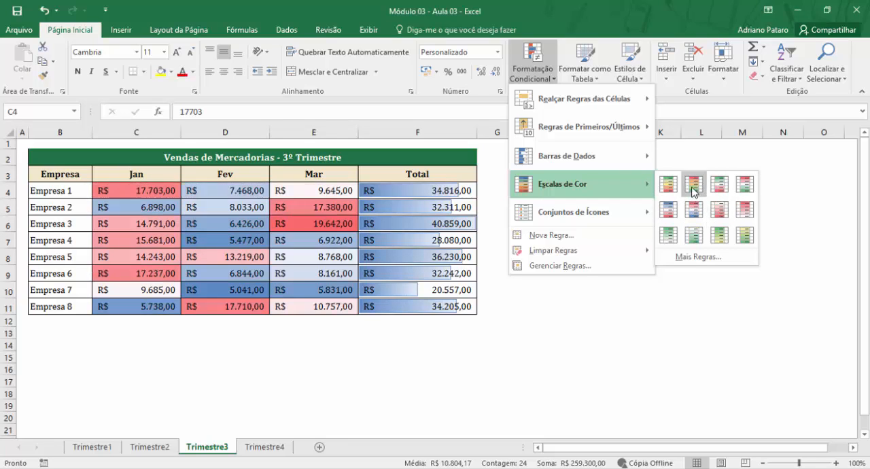
left_click(665, 234)
left_click(260, 254)
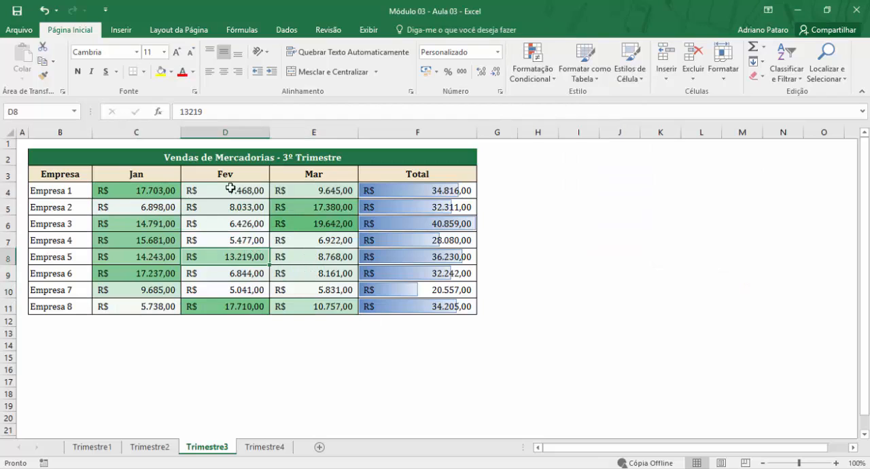
- Examine how the green shading in C4:E11 follows the high and low monthly sales values
left_click(320, 224)
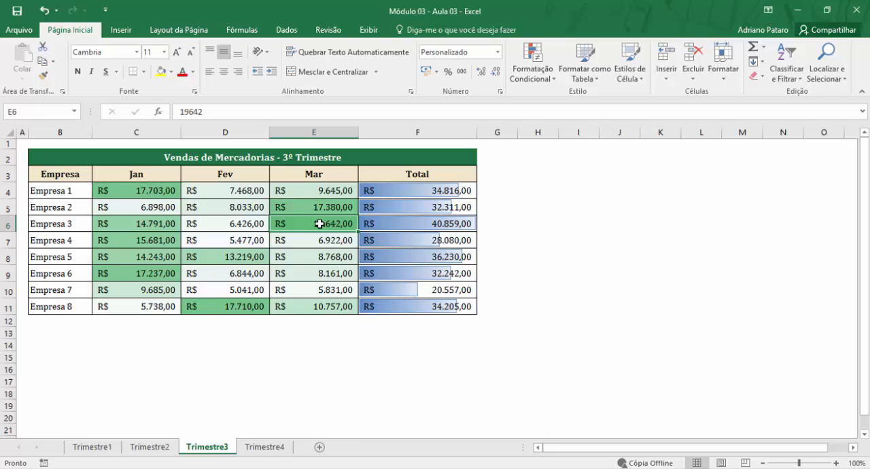
left_click(255, 208)
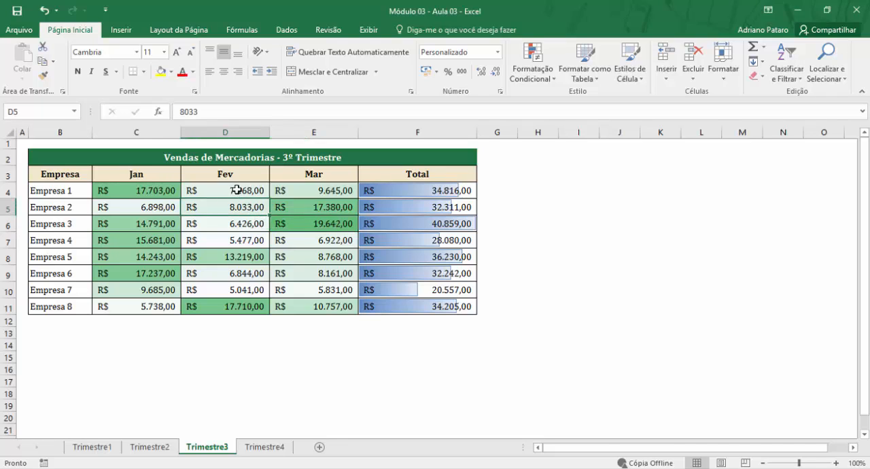
left_click(237, 192)
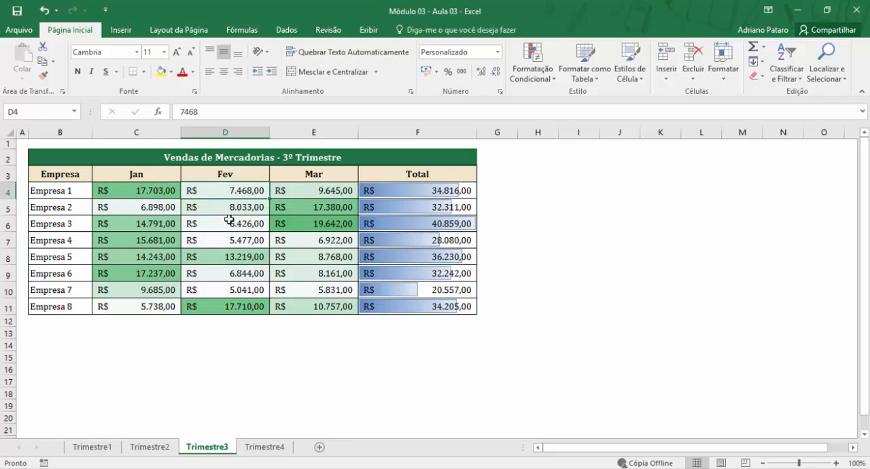
left_click(222, 291)
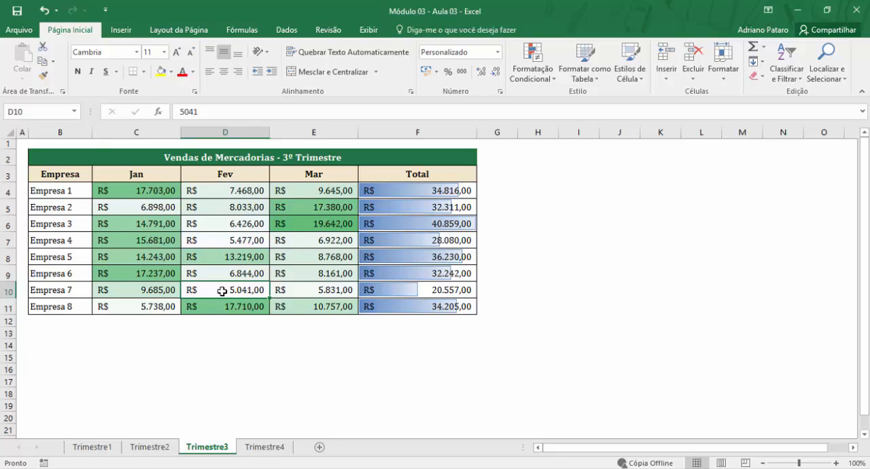
left_click(243, 245)
left_click(249, 287)
left_click(252, 191)
left_click(247, 207)
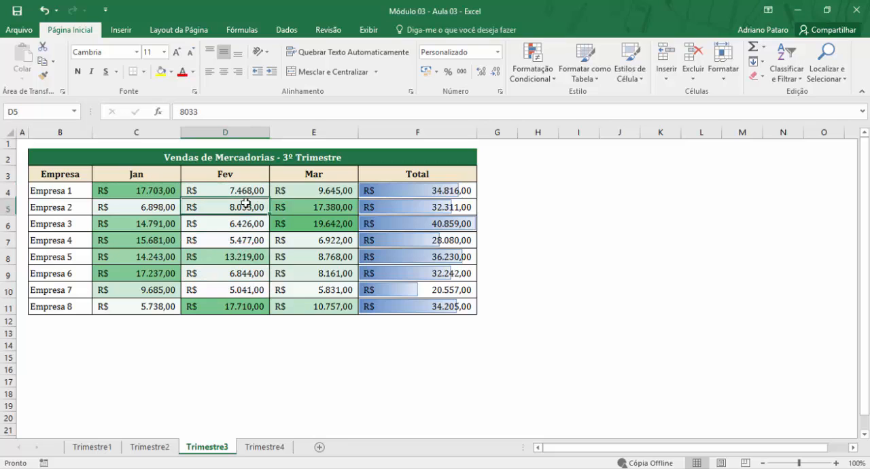
left_click(285, 262)
left_click(312, 227)
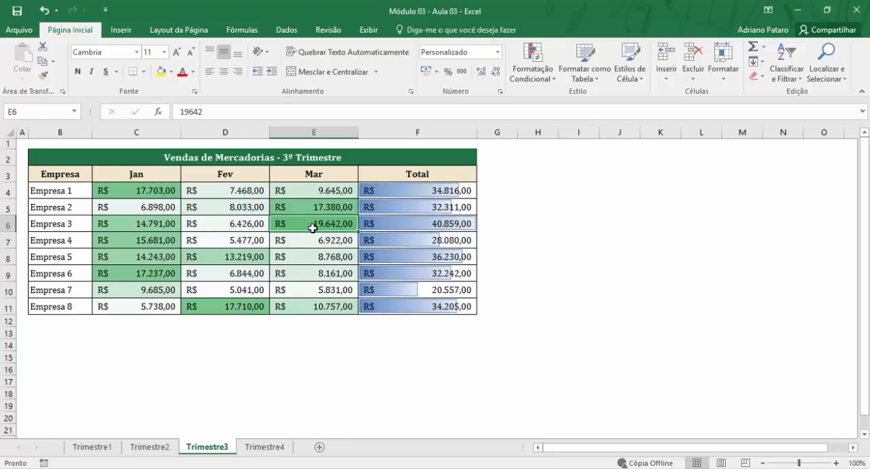
- On the Trimestre4 sheet, apply the 3 Símbolos (Não Circulados) icon set to the monthly sales C4:E11
left_click(265, 447)
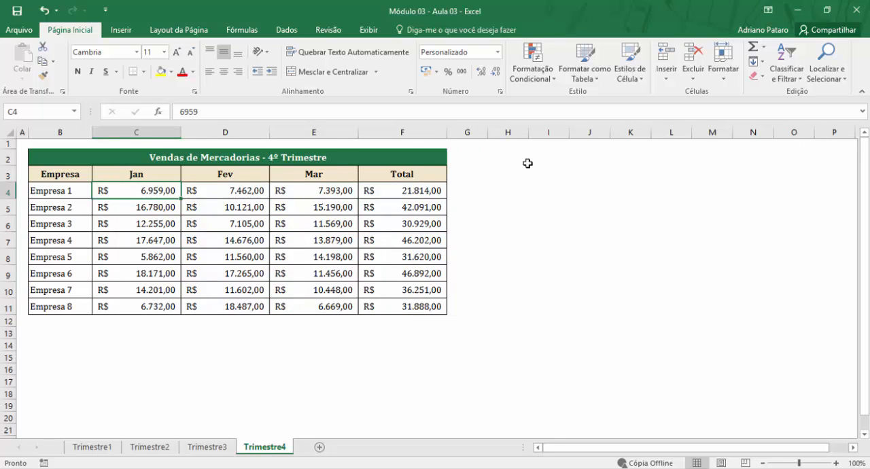
left_click(543, 87)
mouse_move(576, 222)
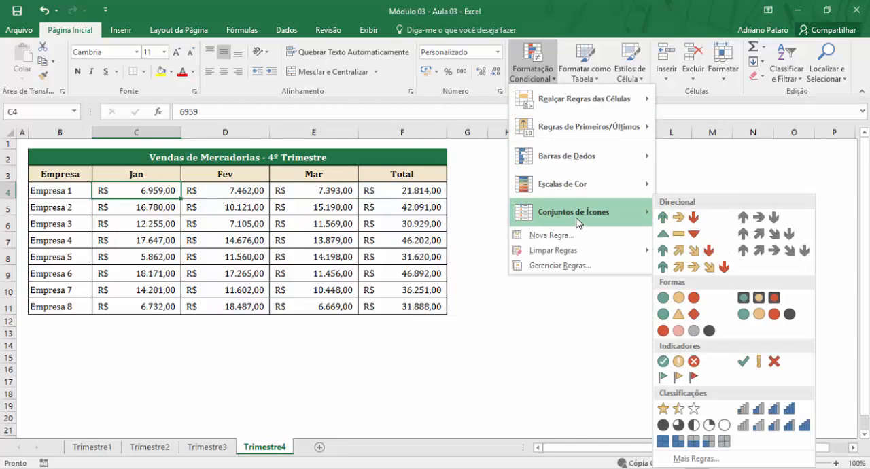
left_click(310, 255)
left_click_drag(146, 191, 322, 304)
left_click(542, 80)
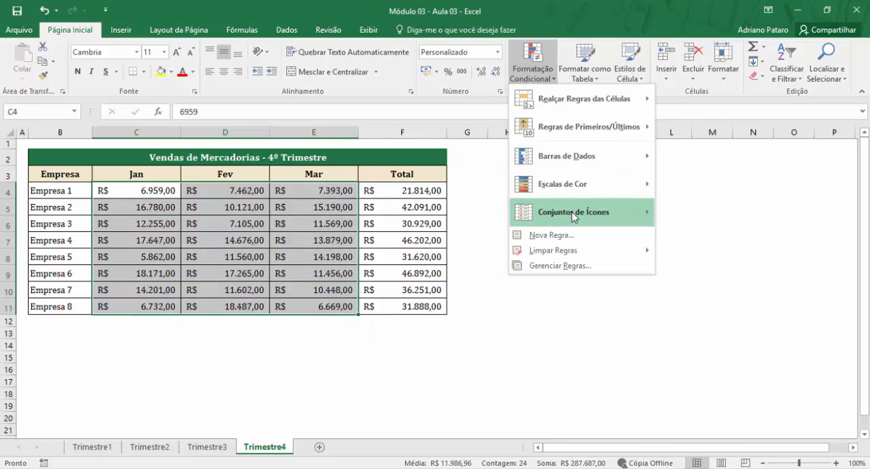
mouse_move(572, 212)
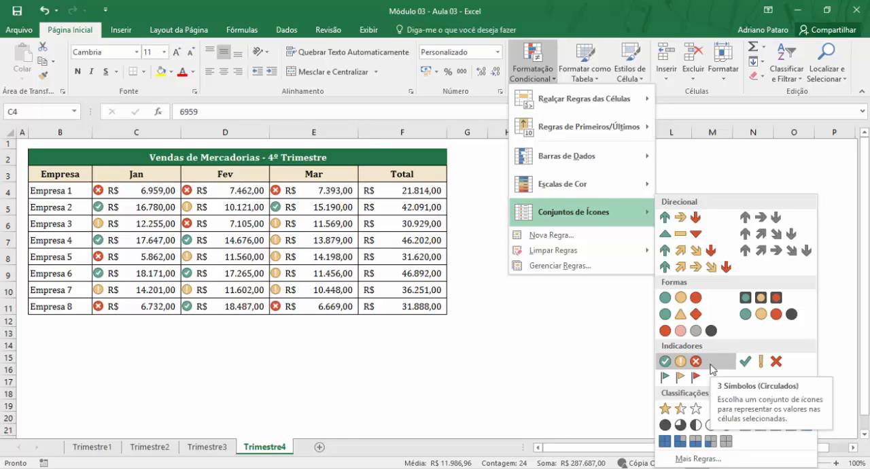
left_click(747, 364)
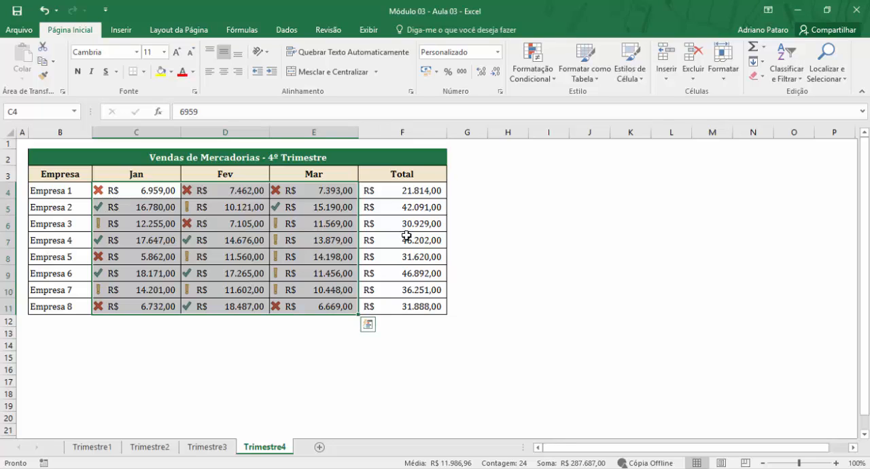
- Open the icon set rule of C4:E11 for editing through the rules manager and move its dialog clear of the table
left_click(546, 80)
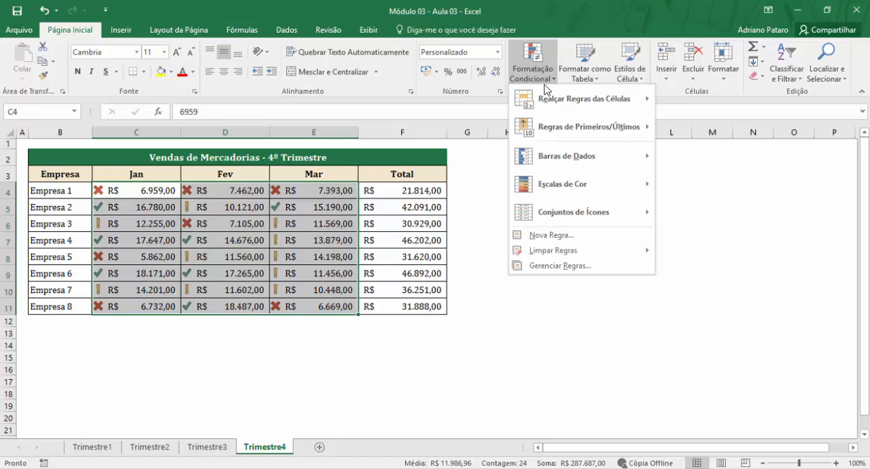
left_click(563, 266)
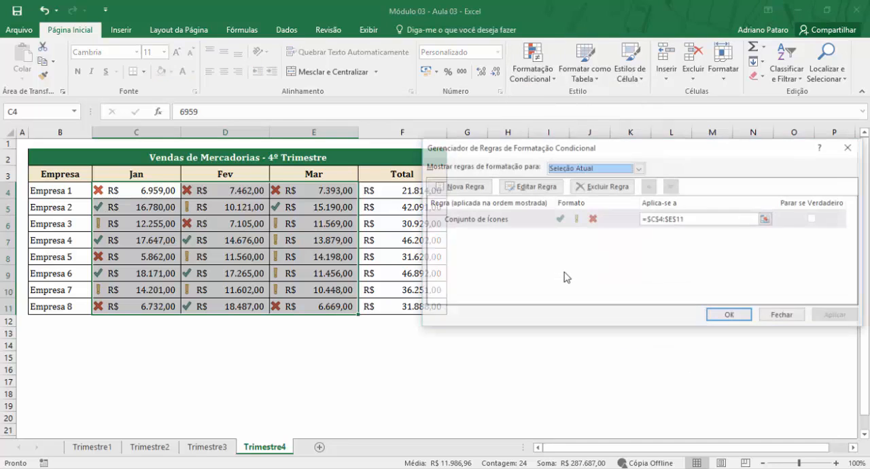
left_click(489, 225)
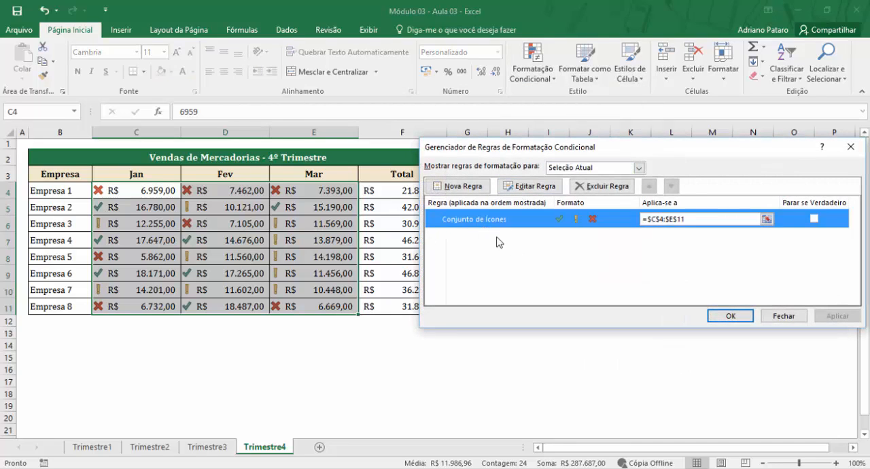
left_click(536, 190)
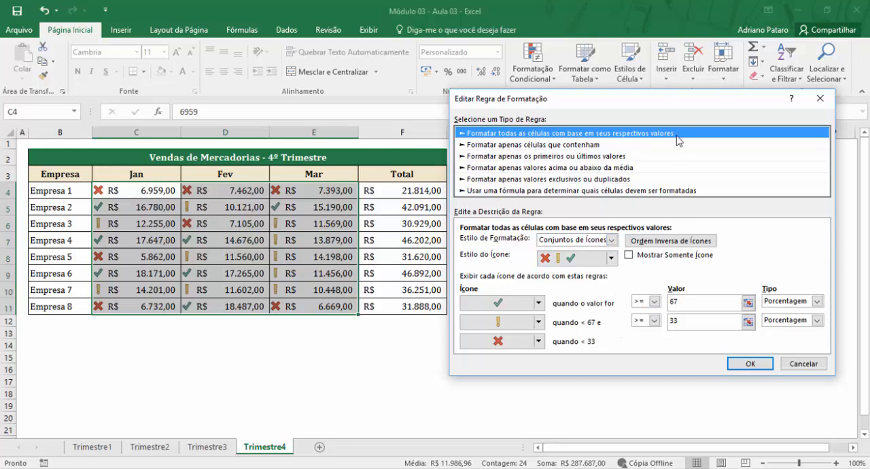
left_click_drag(676, 104, 567, 97)
left_click_drag(674, 82, 681, 59)
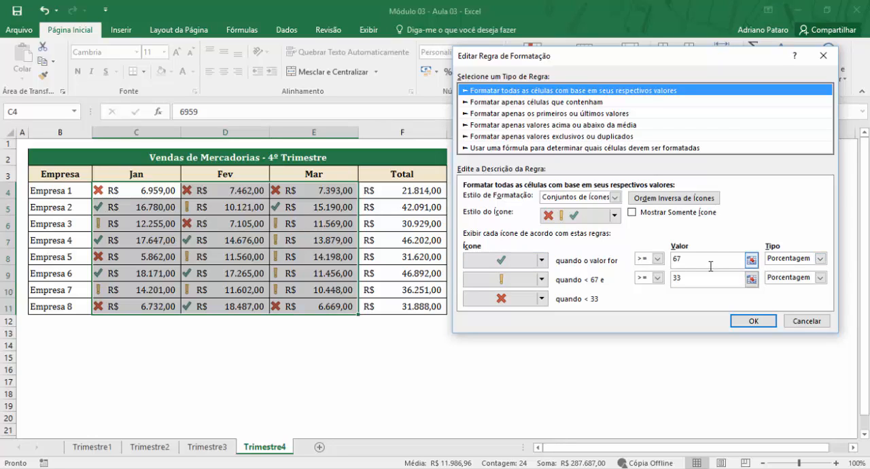
- Change the threshold type of both the check mark and the exclamation mark icons to Número
double_click(677, 260)
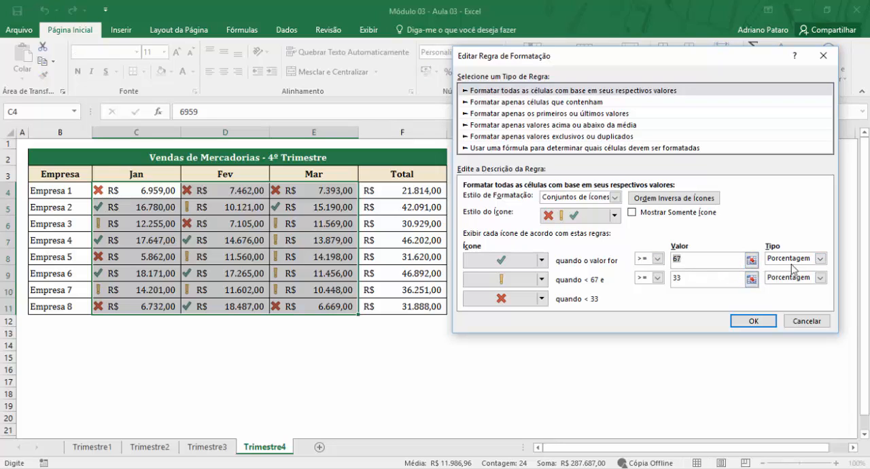
left_click(821, 259)
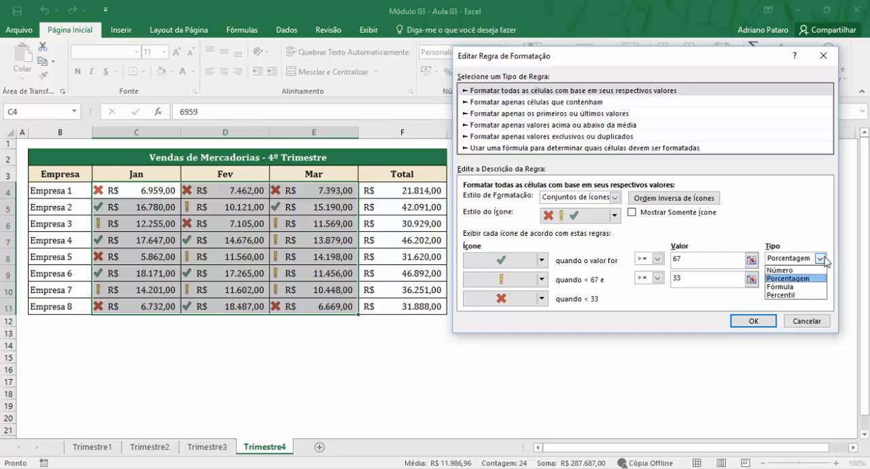
left_click(818, 270)
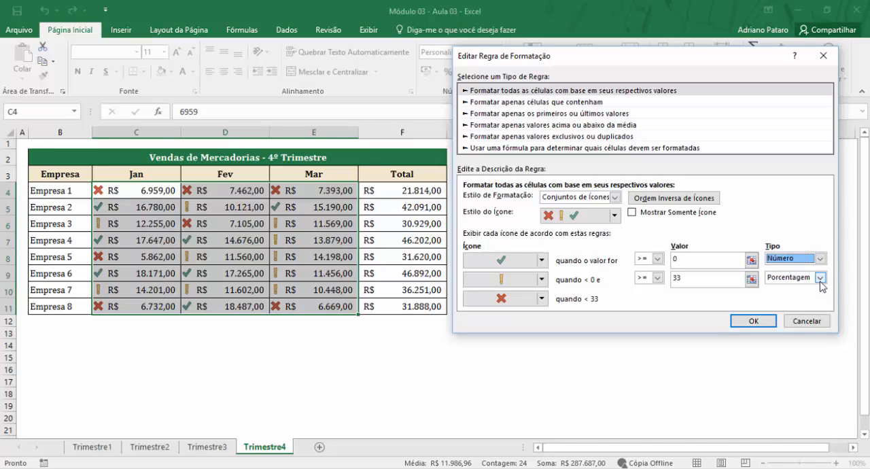
left_click(820, 278)
left_click(781, 288)
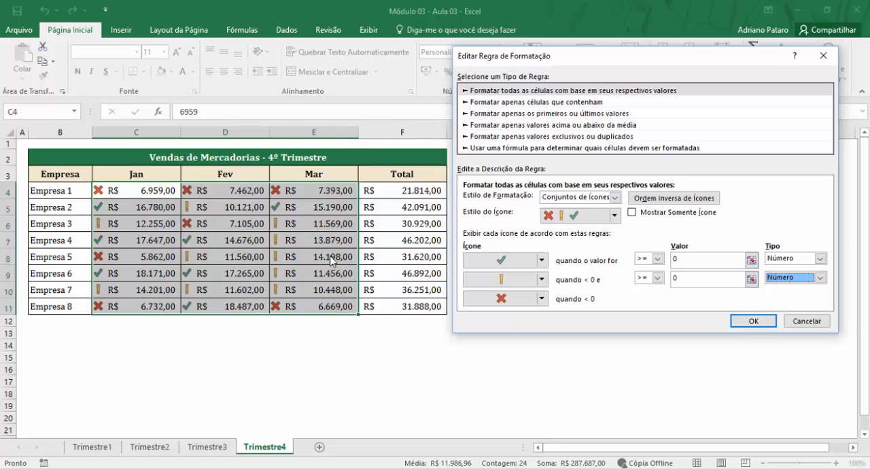
- Set the check mark threshold to >= 20000 and the exclamation mark threshold to >= 10000, keep the icon style, and apply the edited rule
left_click(676, 277)
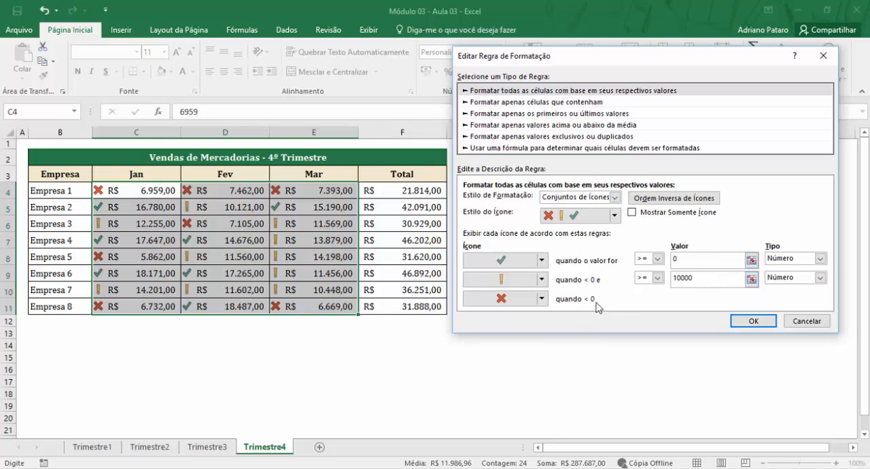
left_click(699, 261)
type("20000")
left_click(701, 276)
left_click(702, 277)
left_click(614, 215)
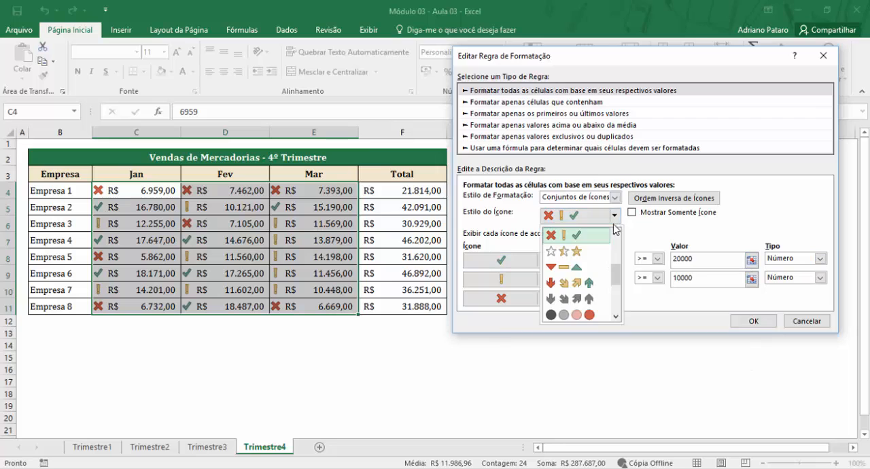
left_click(752, 226)
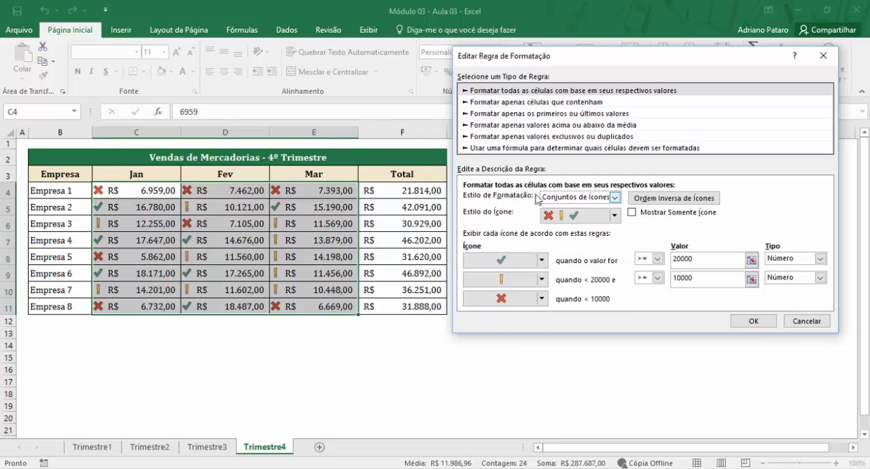
left_click(758, 320)
left_click(739, 315)
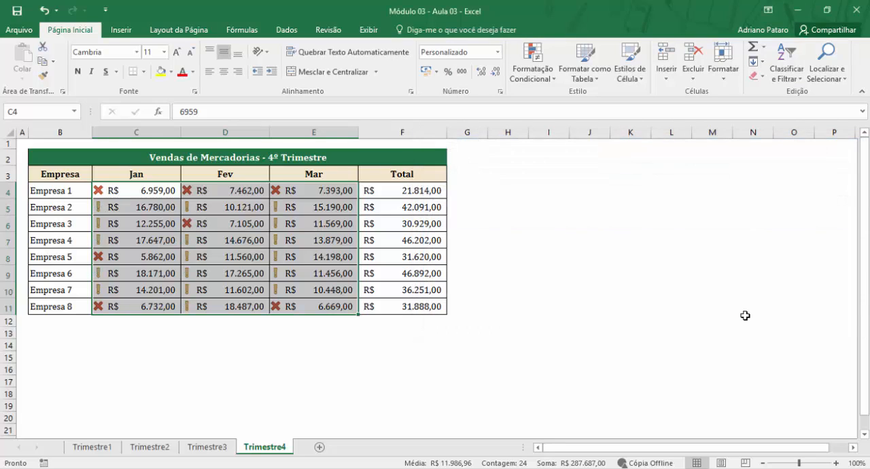
- Check the icons in C4:E11 against the monthly sales values and the new thresholds
left_click(169, 196)
left_click(238, 195)
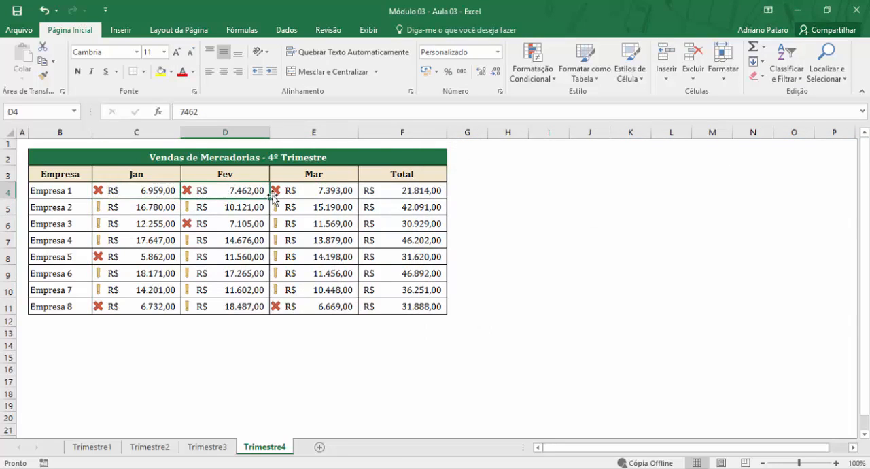
left_click(302, 190)
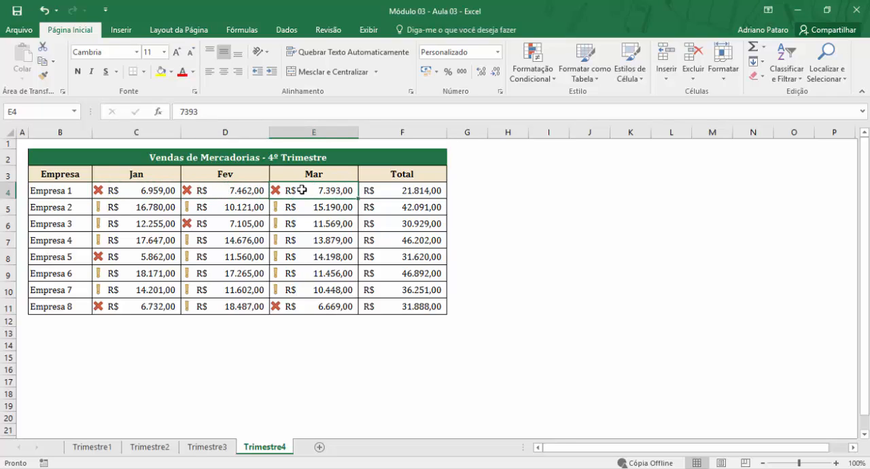
left_click(154, 206)
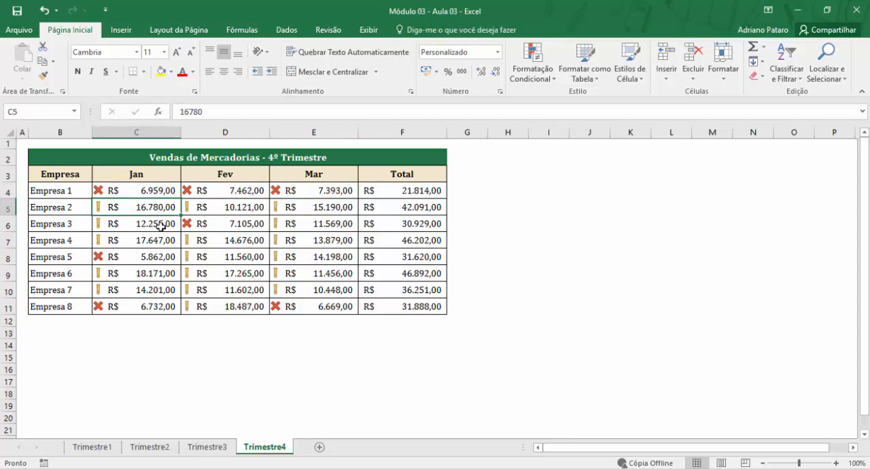
left_click(235, 211)
left_click(324, 209)
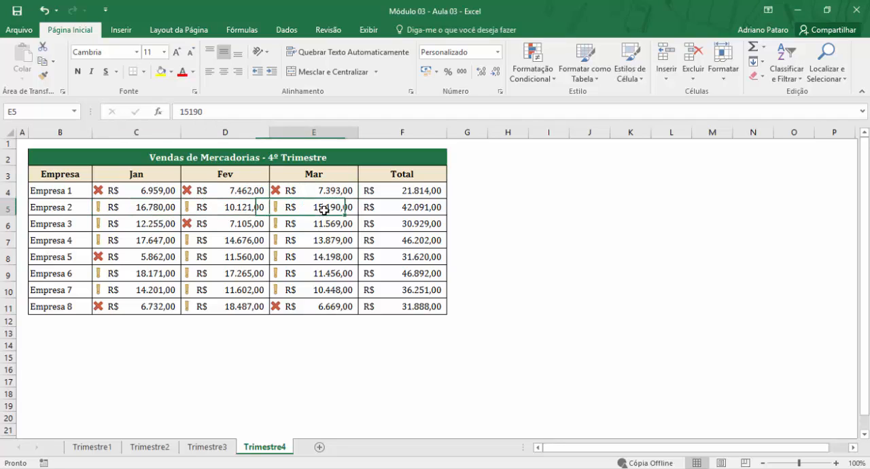
left_click(318, 225)
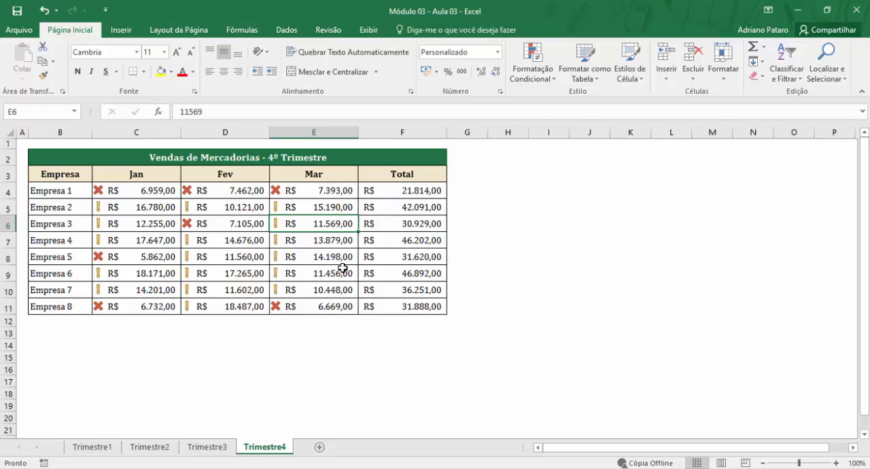
left_click(249, 259)
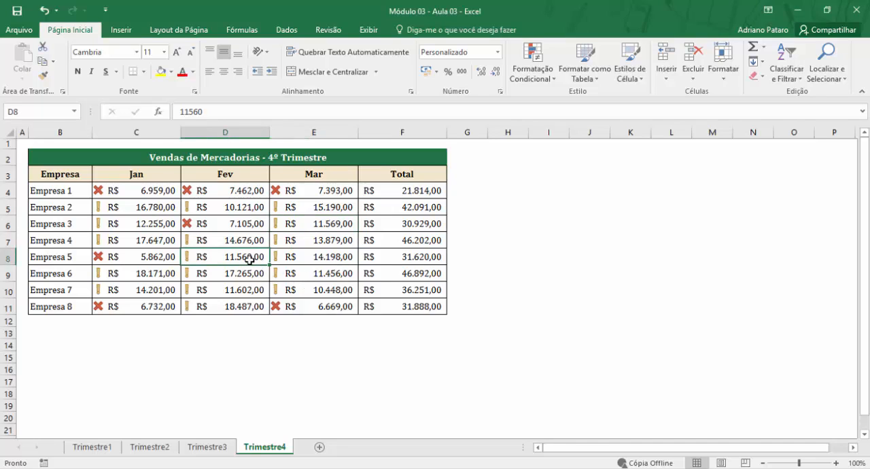
- On Trimestre4, set Empresa 5's Fev sales to 21000 and Empresa 4's Jan sales to 35000 to test the icon thresholds
type("21.")
type("00")
key("Return")
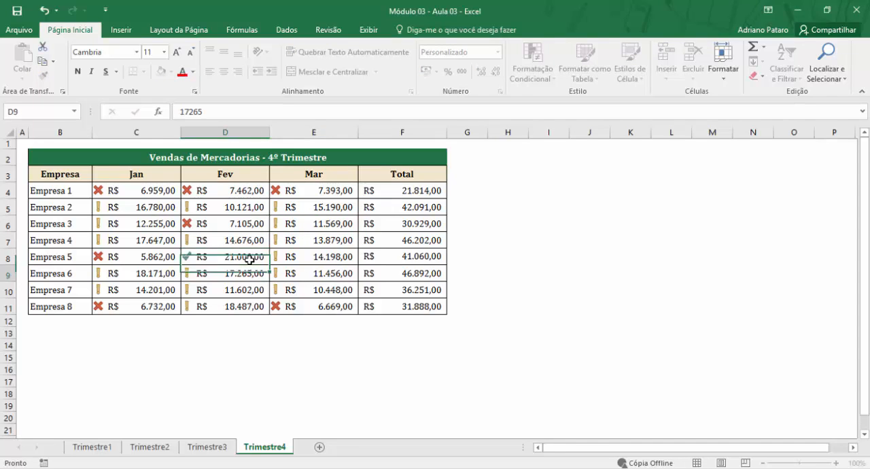
left_click(157, 242)
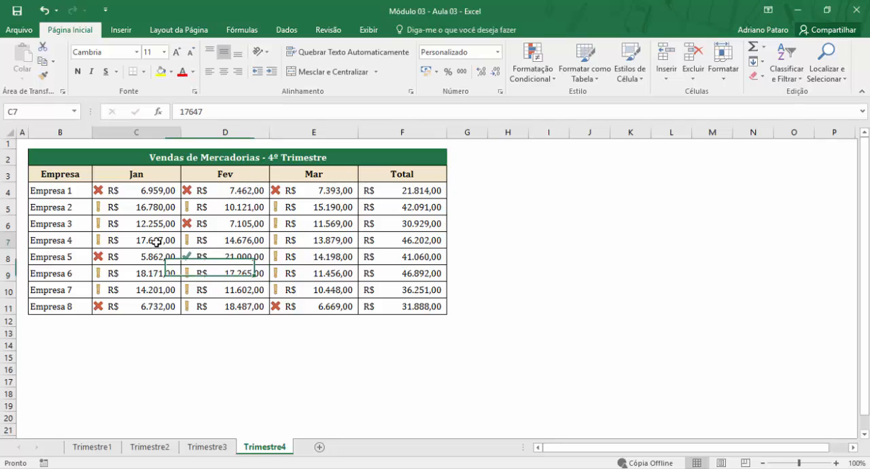
type("35")
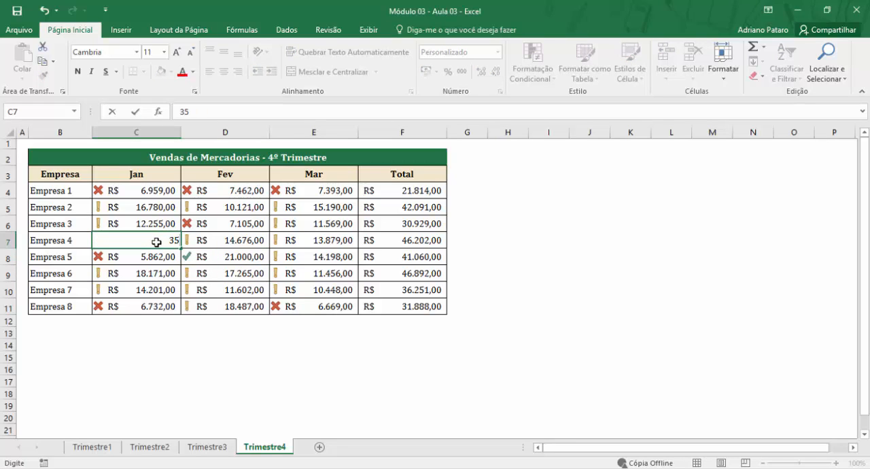
type(".000")
key("Return")
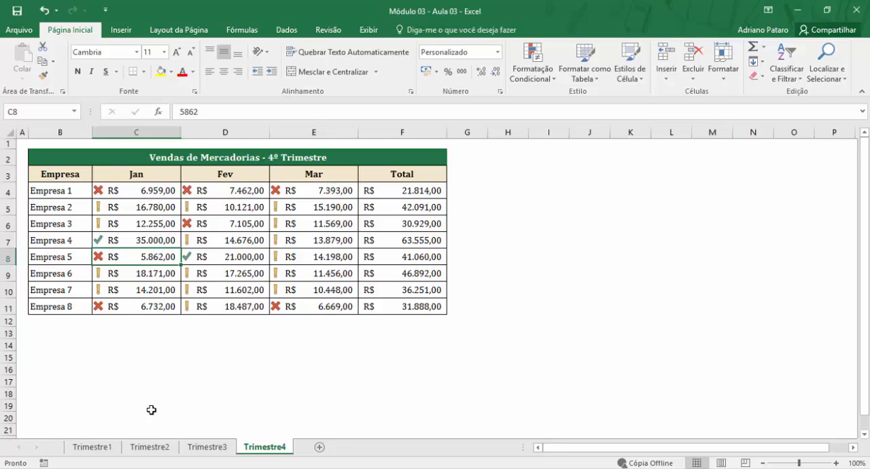
- Review the conditional formatting on Trimestre1 and Trimestre2 alongside the available rule categories, including the first/last rules
left_click(85, 446)
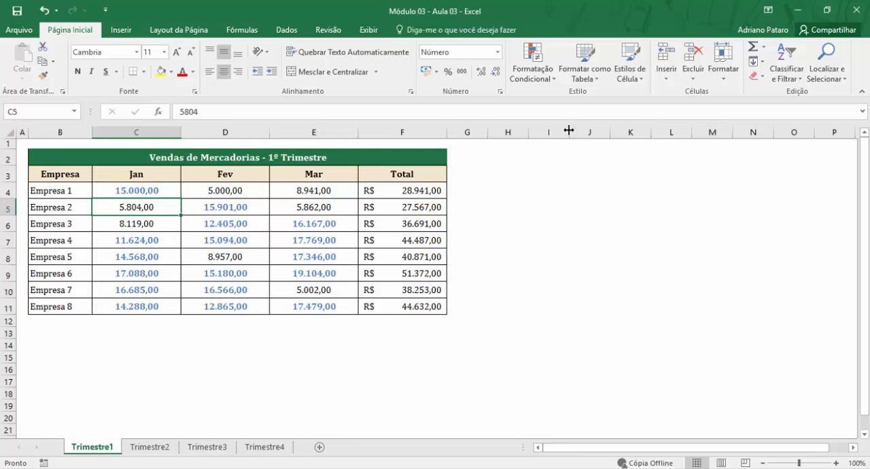
left_click(550, 80)
mouse_move(589, 96)
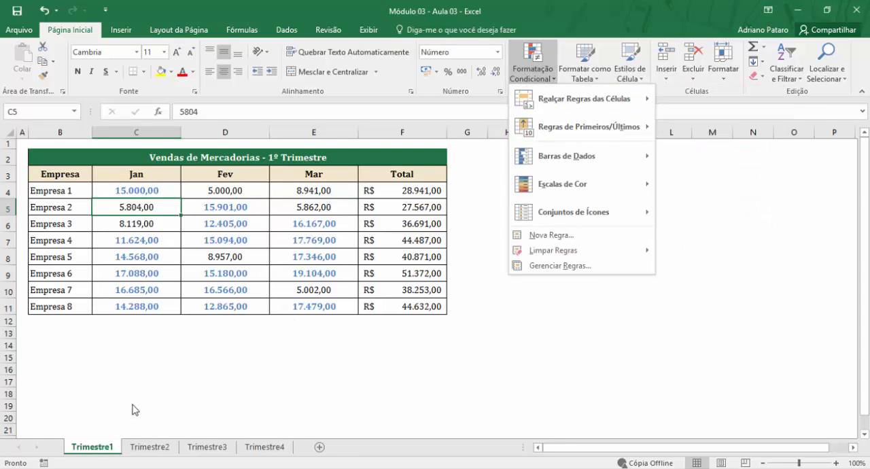
left_click(143, 445)
left_click(143, 446)
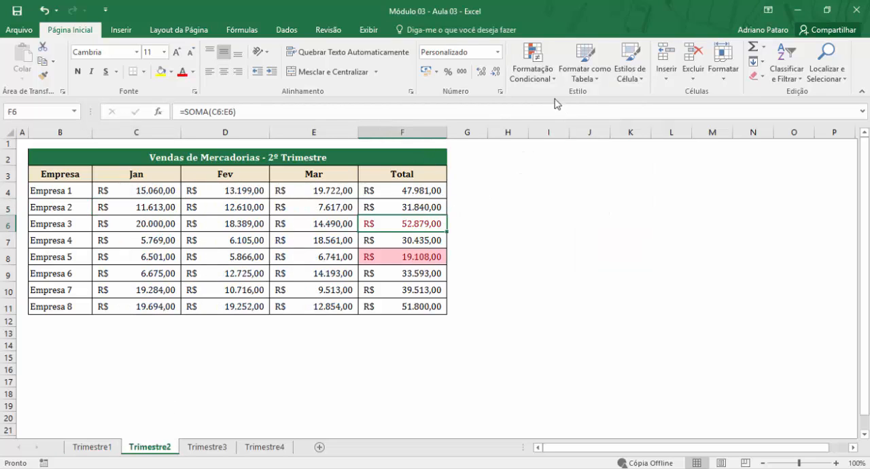
left_click(533, 68)
mouse_move(568, 126)
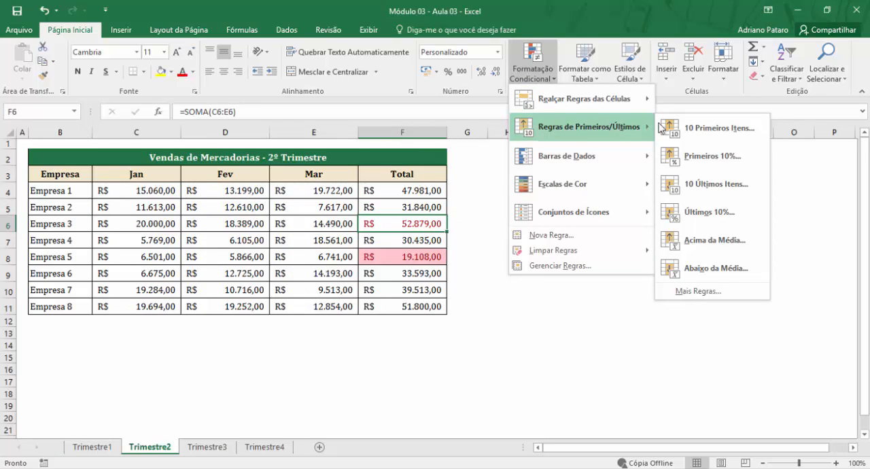
- Review the data bars and green color scale on Trimestre3 with their preset options, and the icons on Trimestre4
left_click(203, 446)
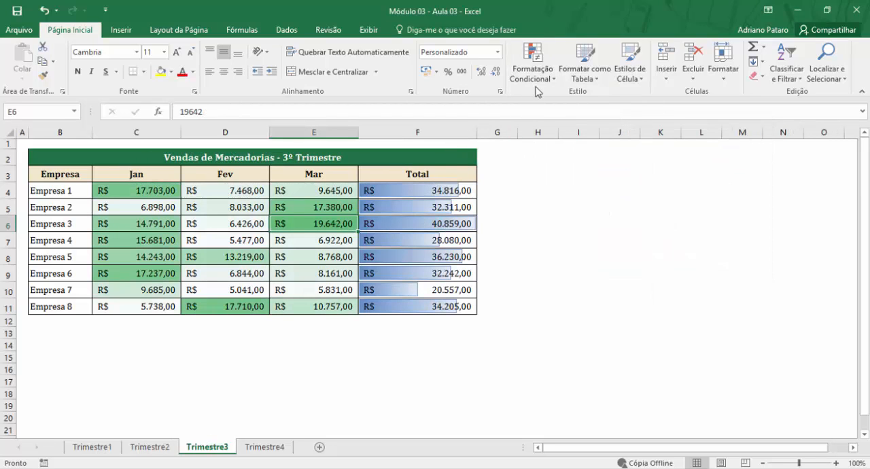
left_click(537, 87)
mouse_move(561, 161)
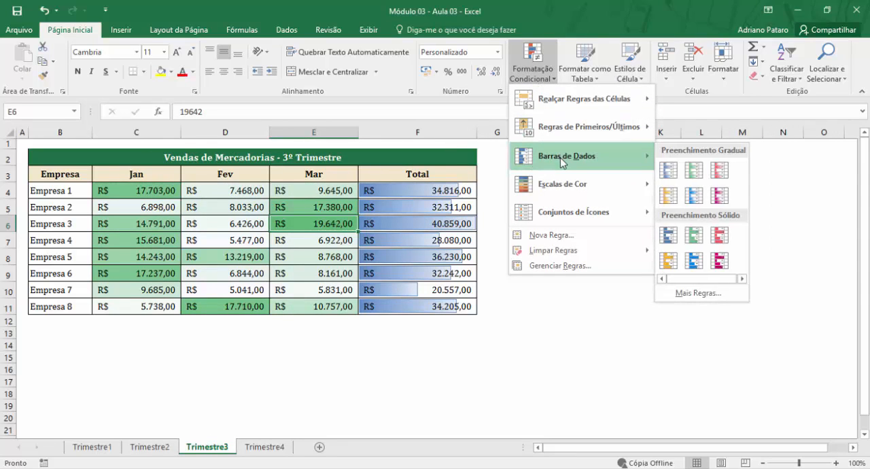
mouse_move(570, 189)
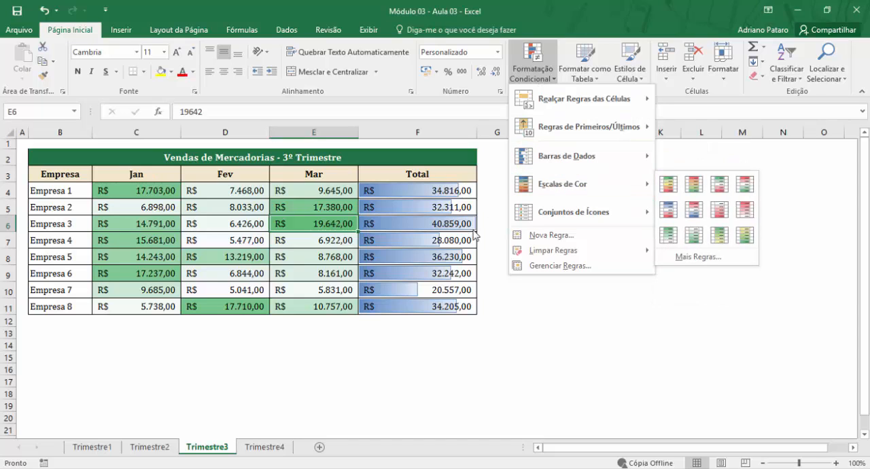
left_click(417, 222)
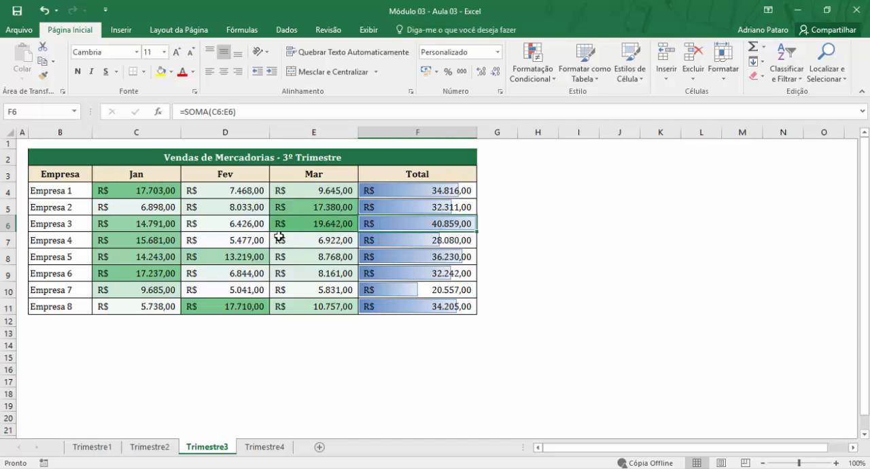
left_click_drag(157, 195, 289, 309)
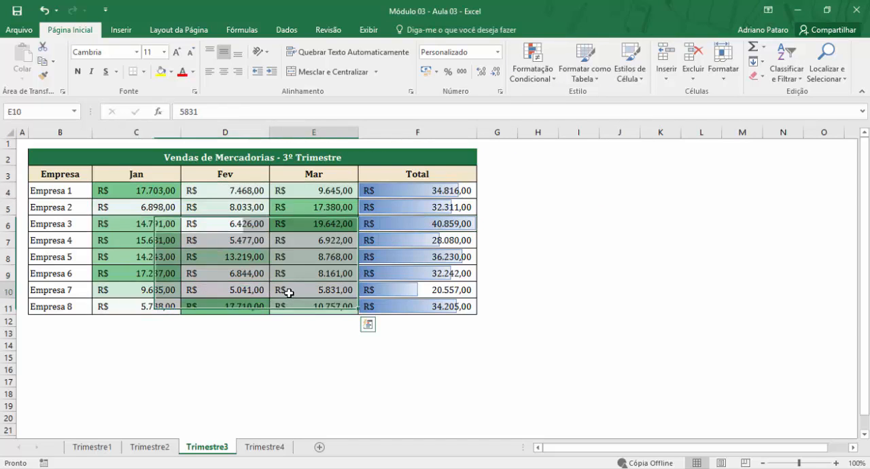
left_click(262, 446)
left_click(287, 234)
left_click(235, 219)
left_click(170, 202)
left_click(288, 253)
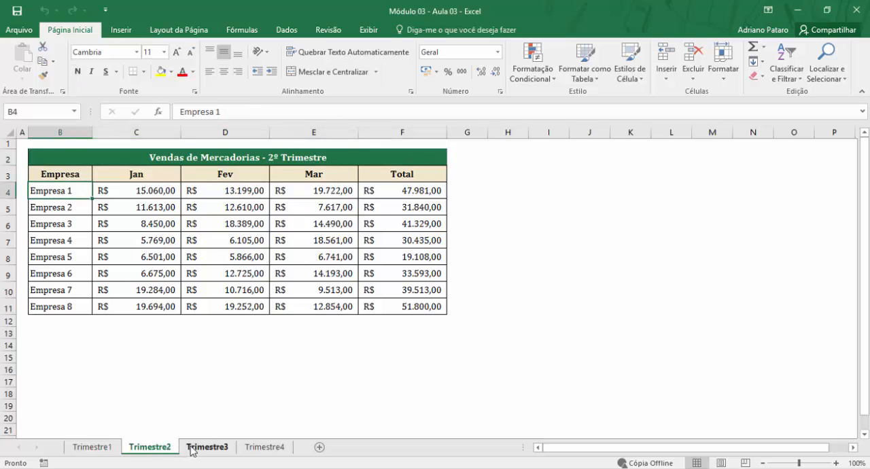
- Look through the unformatted quarterly sales tables from Trimestre3 and Trimestre4 back to Trimestre1
left_click(202, 448)
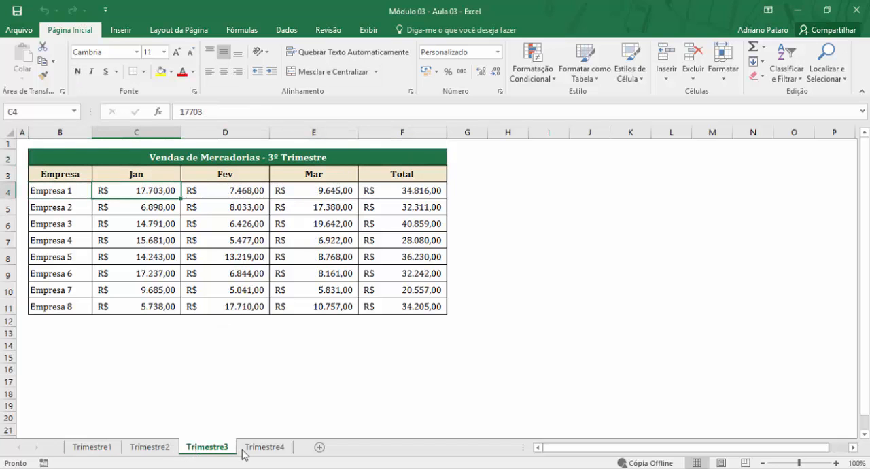
left_click(259, 451)
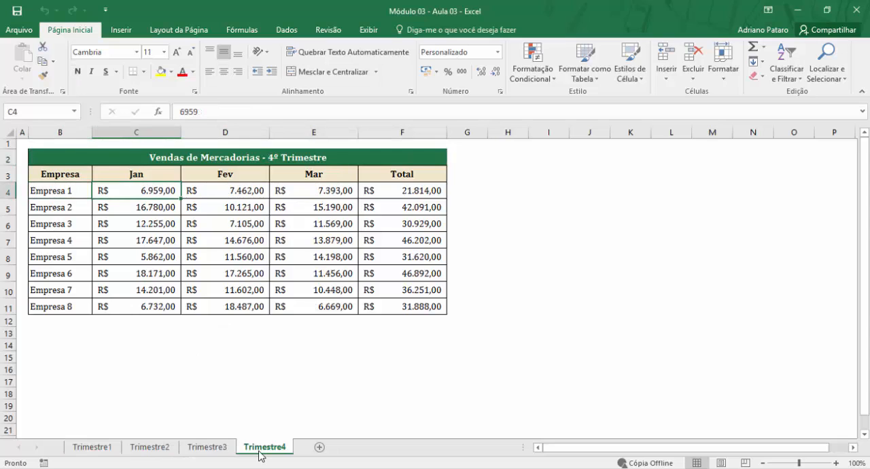
left_click(208, 450)
left_click(160, 448)
left_click(112, 448)
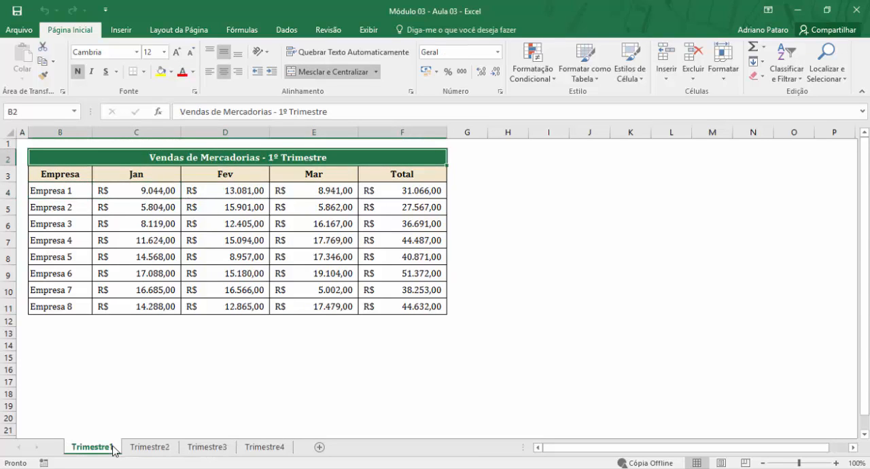
- Examine the monthly sales in C4:E11 on Trimestre1, picking out the higher values in C8:C11, D4:D7 and D9:D11
left_click(166, 218)
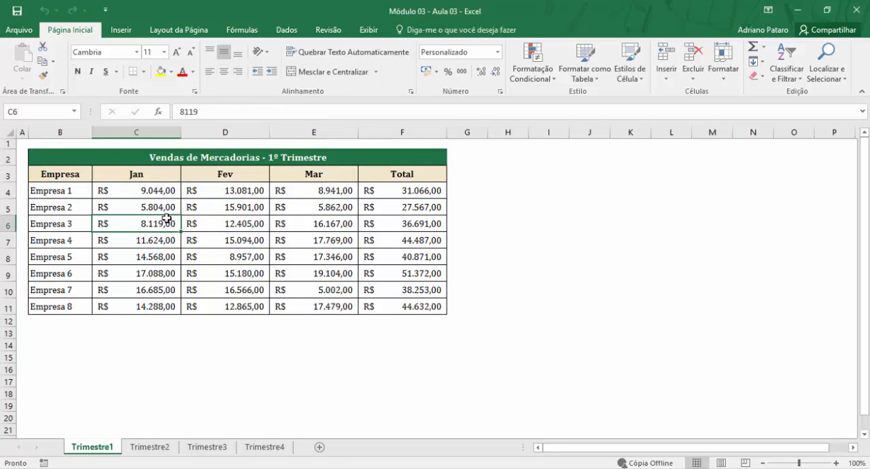
left_click_drag(174, 191, 319, 303)
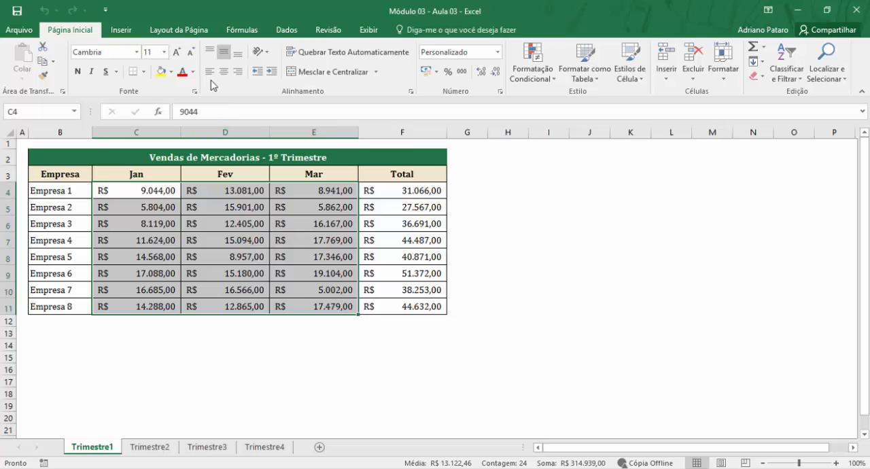
left_click(211, 232)
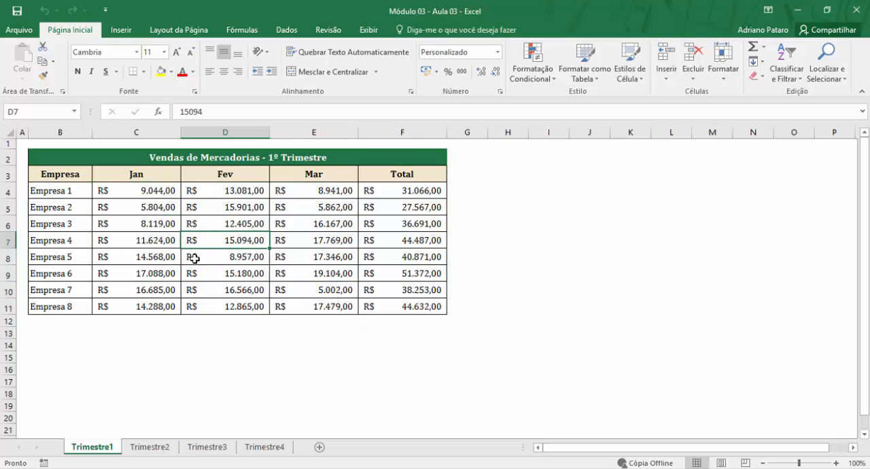
left_click(161, 254)
left_click_drag(161, 255, 159, 301)
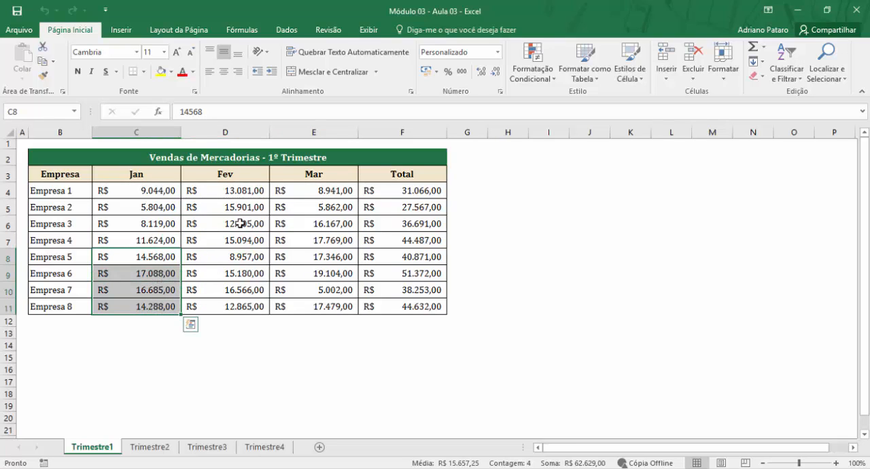
left_click_drag(243, 191, 238, 244)
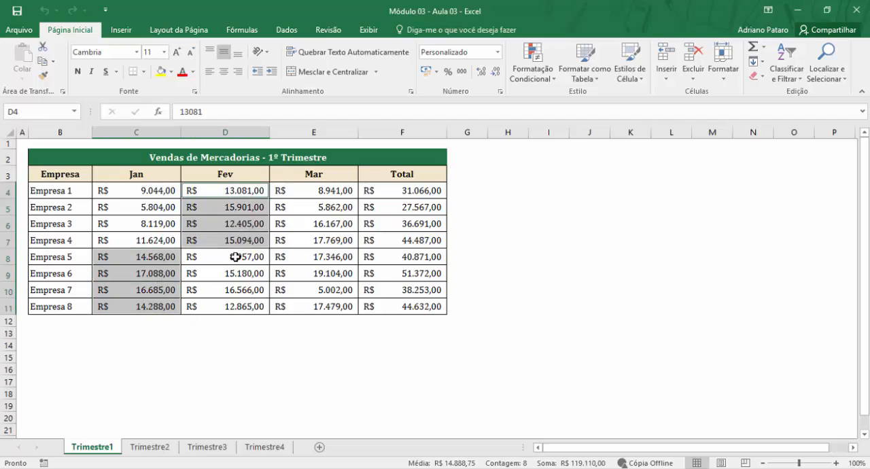
left_click_drag(236, 272, 233, 303)
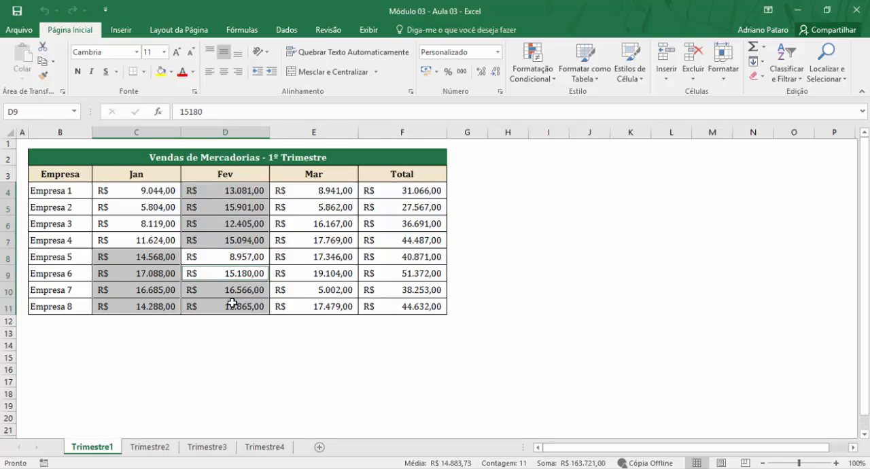
left_click(257, 252)
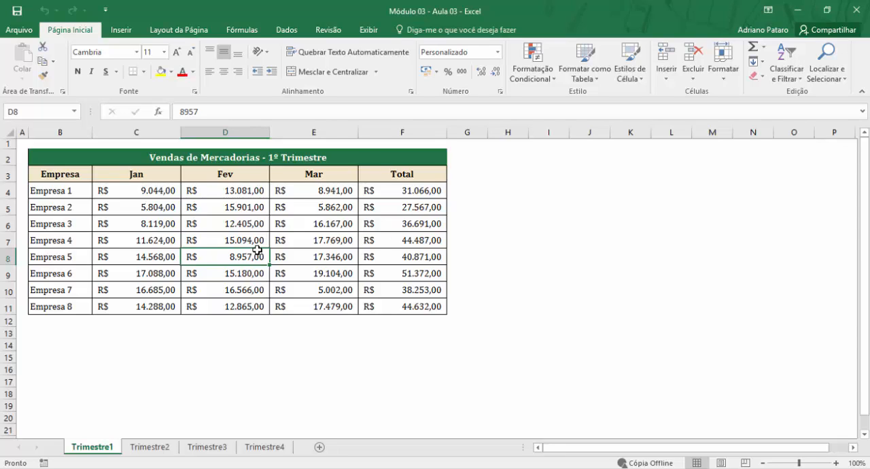
- Select the monthly sales C4:E11 on Trimestre1 and examine the available conditional formatting categories without applying a rule
left_click_drag(124, 184, 292, 307)
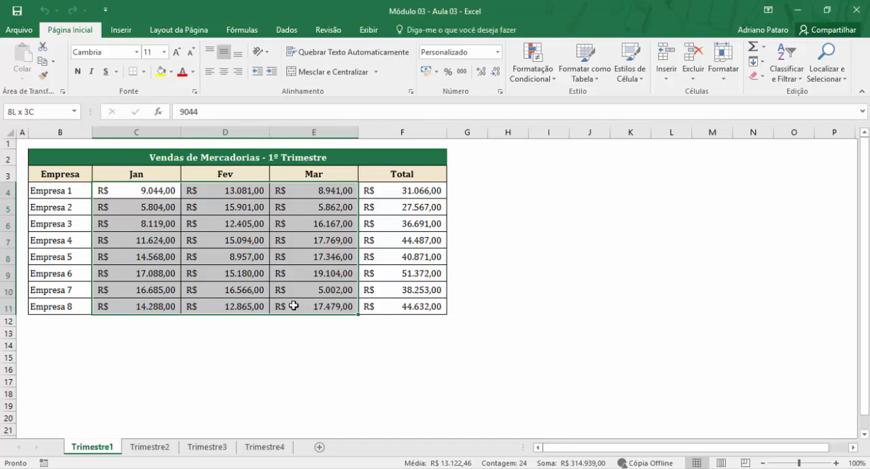
left_click(531, 82)
mouse_move(539, 108)
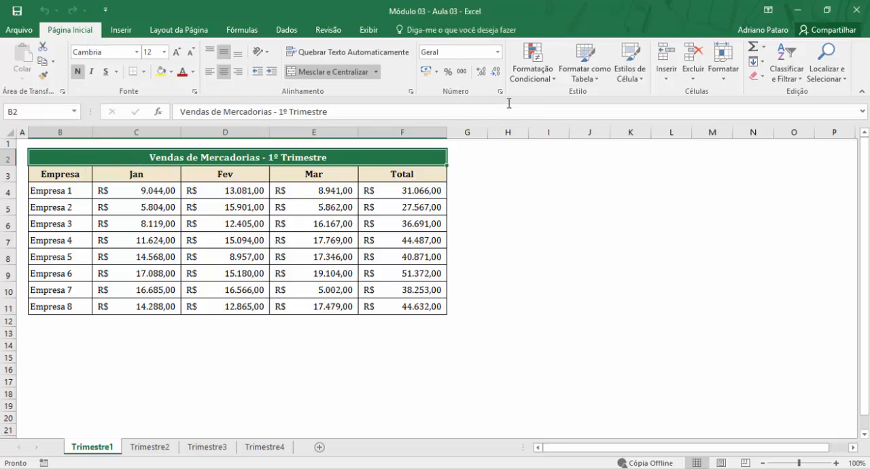
left_click(535, 80)
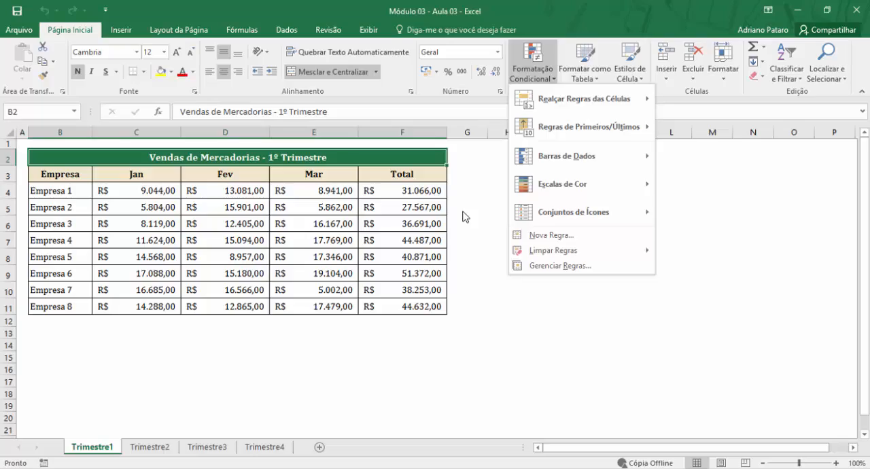
left_click(462, 211)
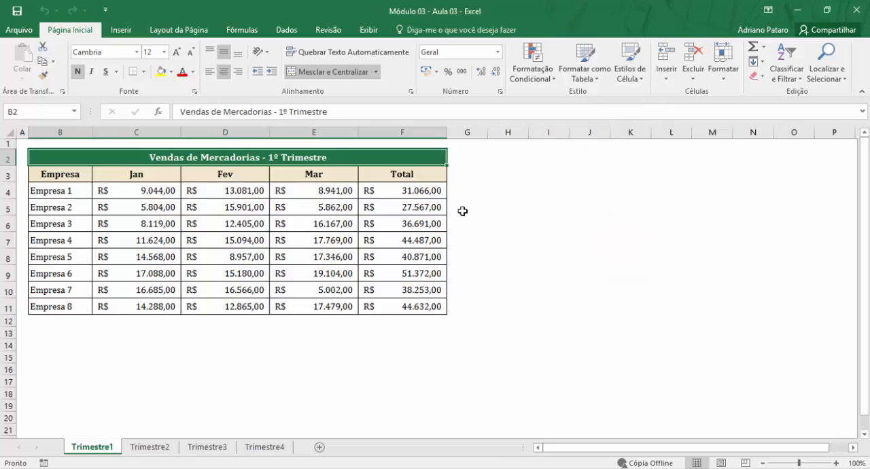